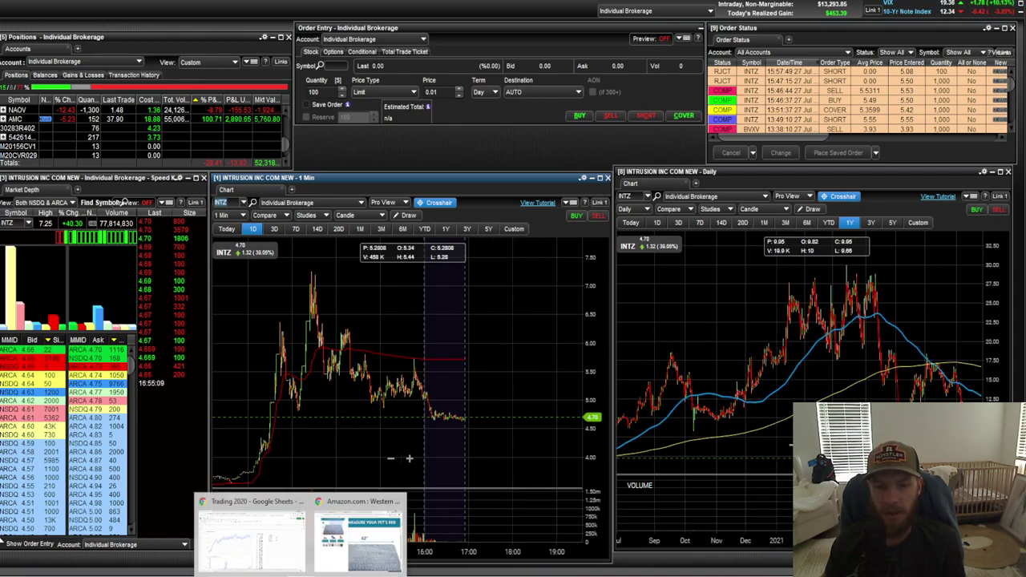
Step: Switch to the Trading 2020 spreadsheet and clear the old Intra-day Balance values and tickers in N8:O51
left_click(278, 557)
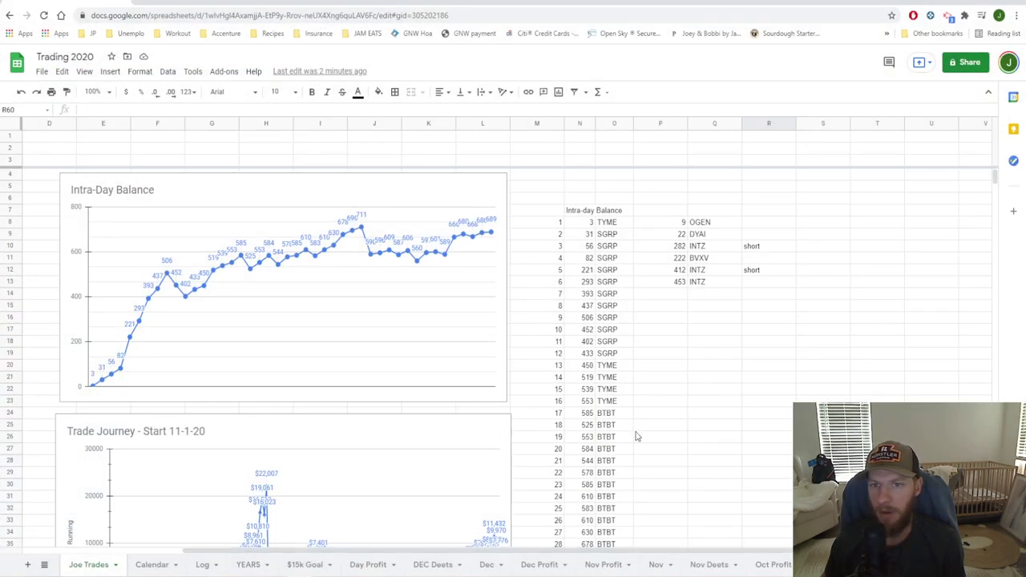
left_click(734, 367)
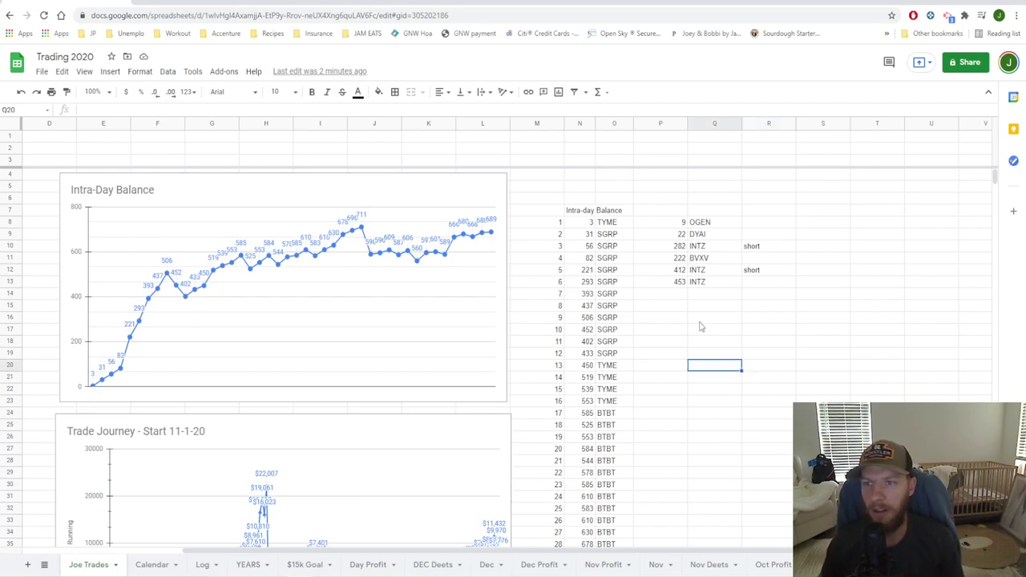
scroll(611, 231, "down", 10)
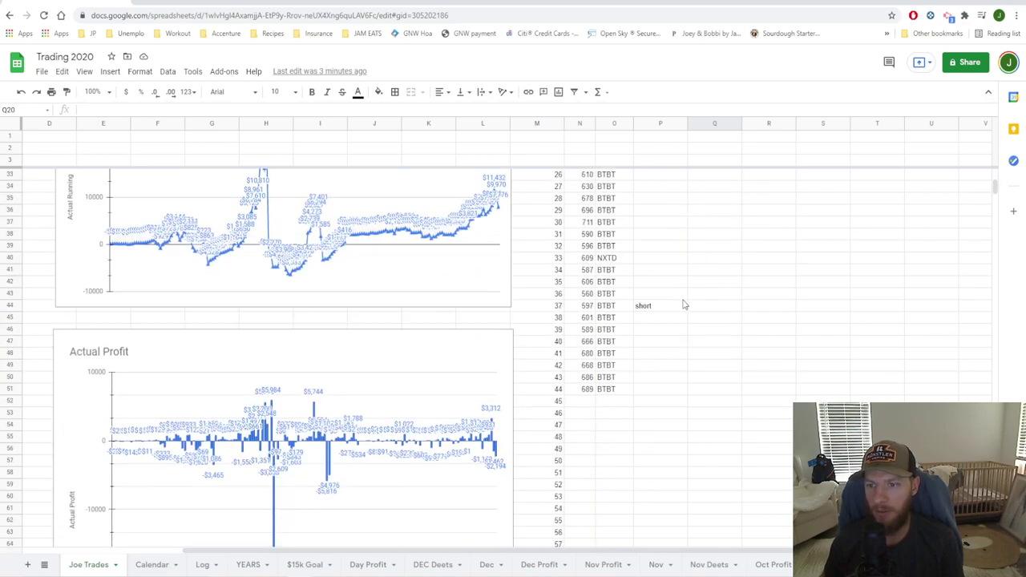
left_click(583, 390)
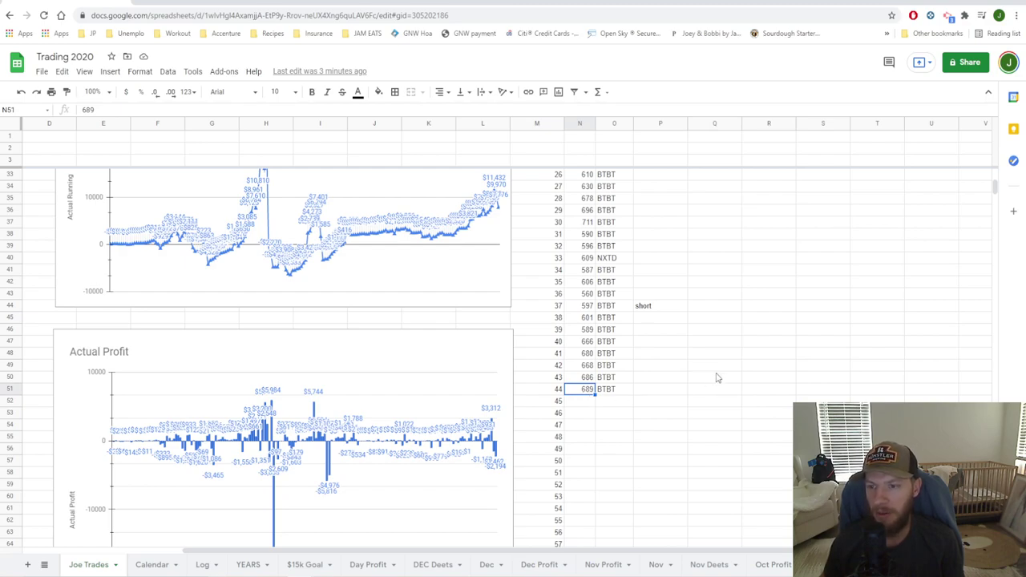
scroll(718, 378, "up", 3)
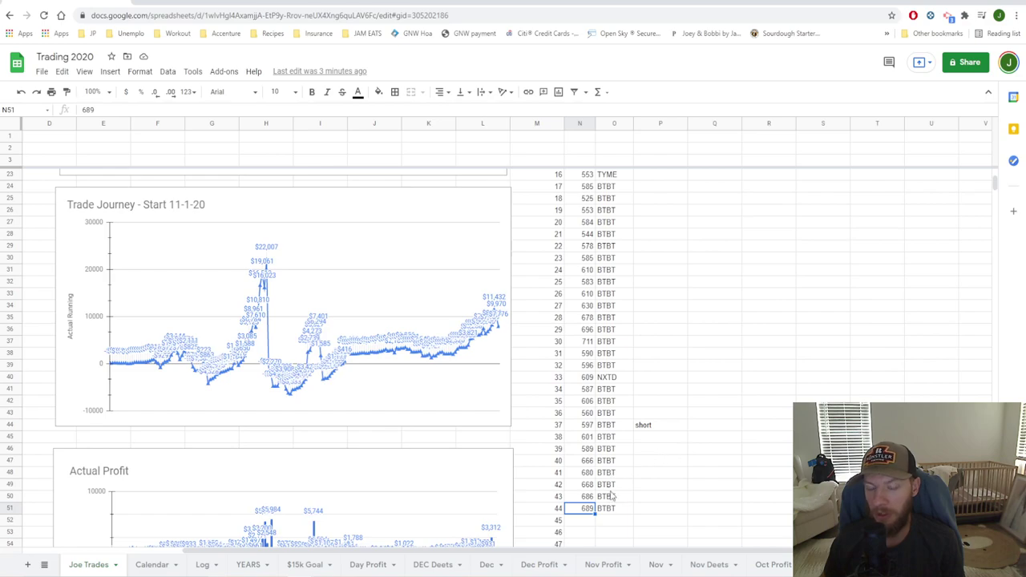
scroll(609, 508, "up", 6)
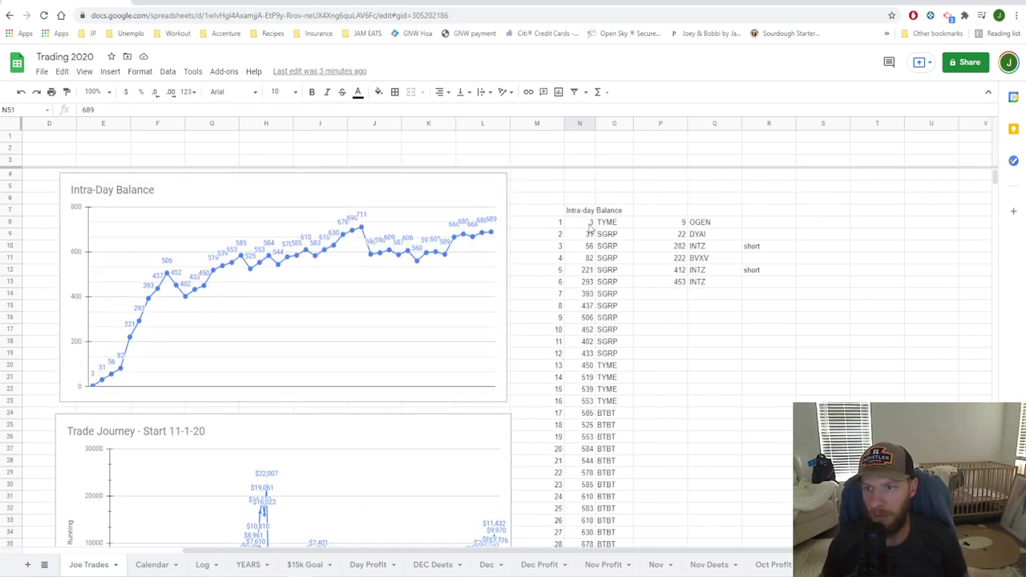
left_click_drag(590, 228, 609, 495)
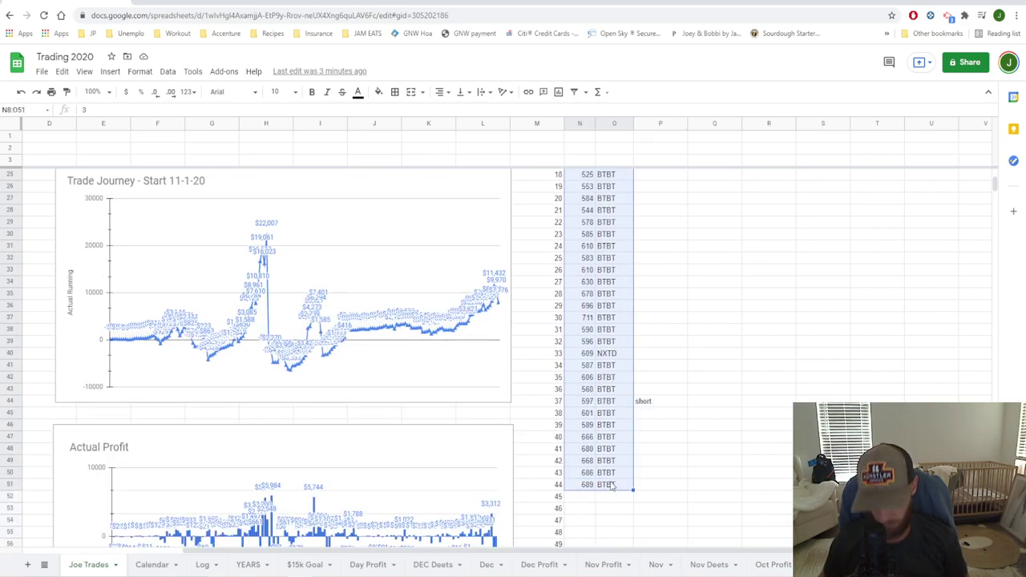
key("Delete")
scroll(726, 417, "up", 3)
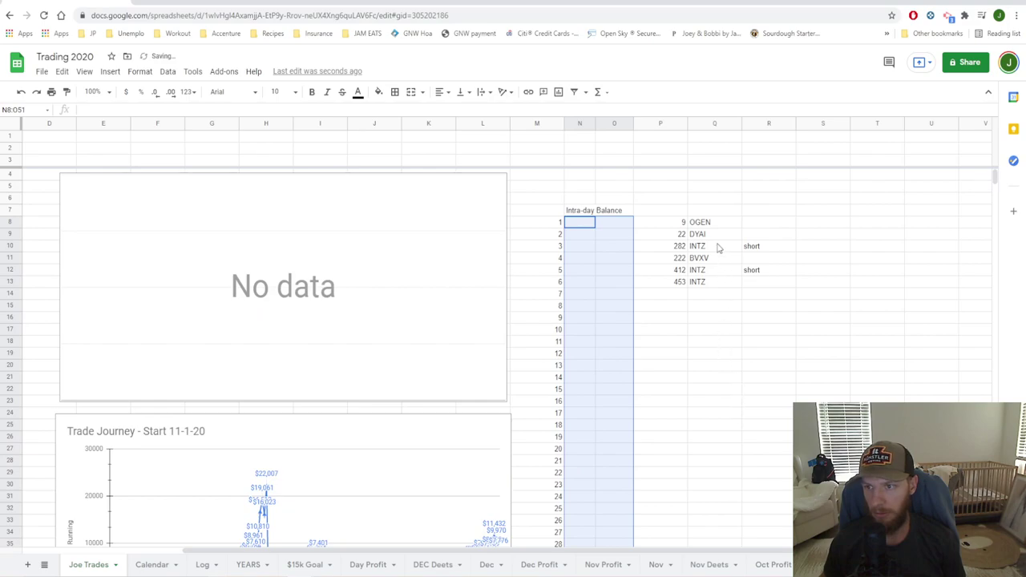
Step: Move the trade balances, tickers and short notes from P8:R13 into the Intra-day Balance list starting at N8
left_click_drag(685, 227, 752, 289)
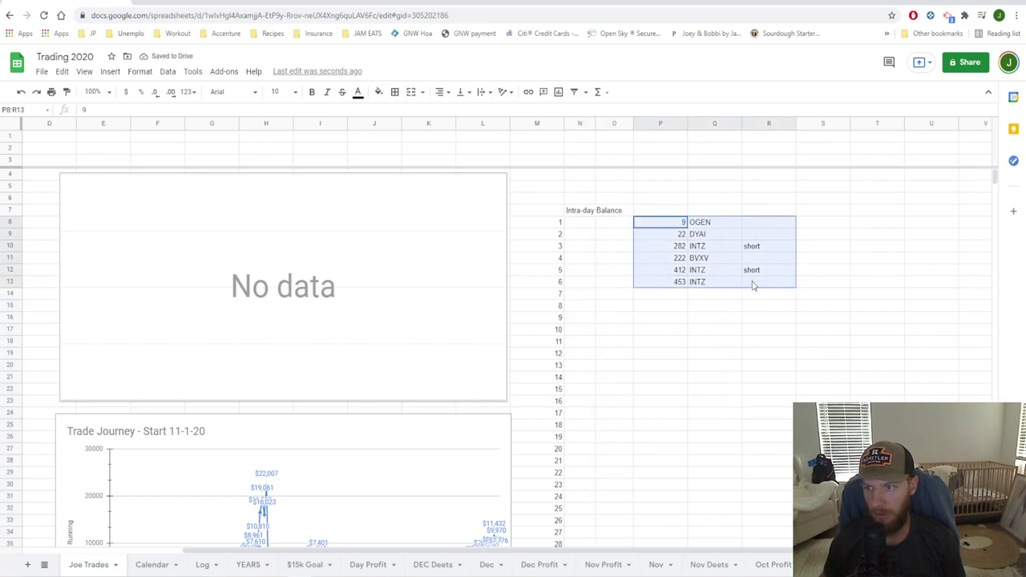
right_click(752, 286)
left_click(765, 168)
right_click(724, 240)
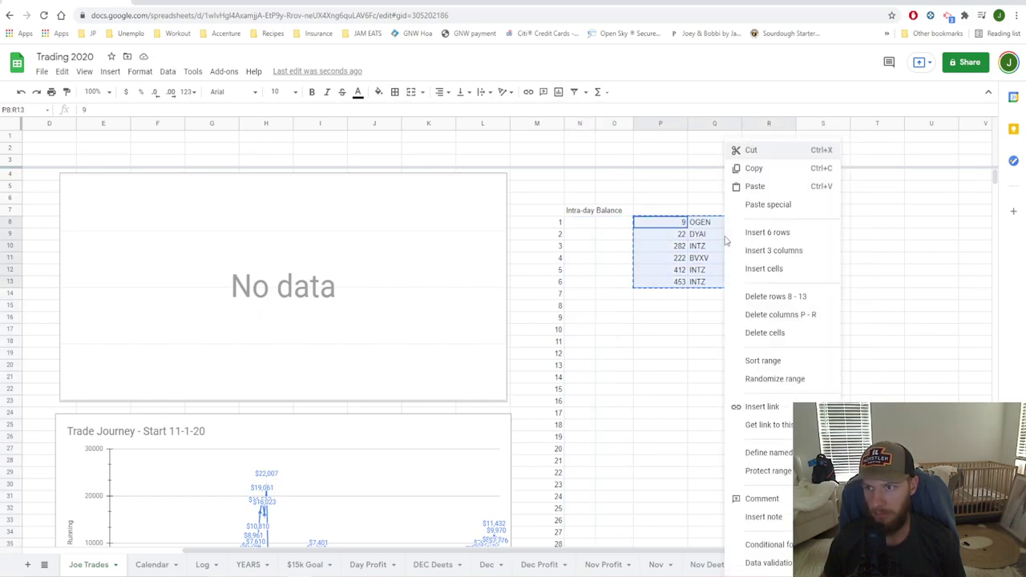
left_click(753, 153)
left_click(581, 225)
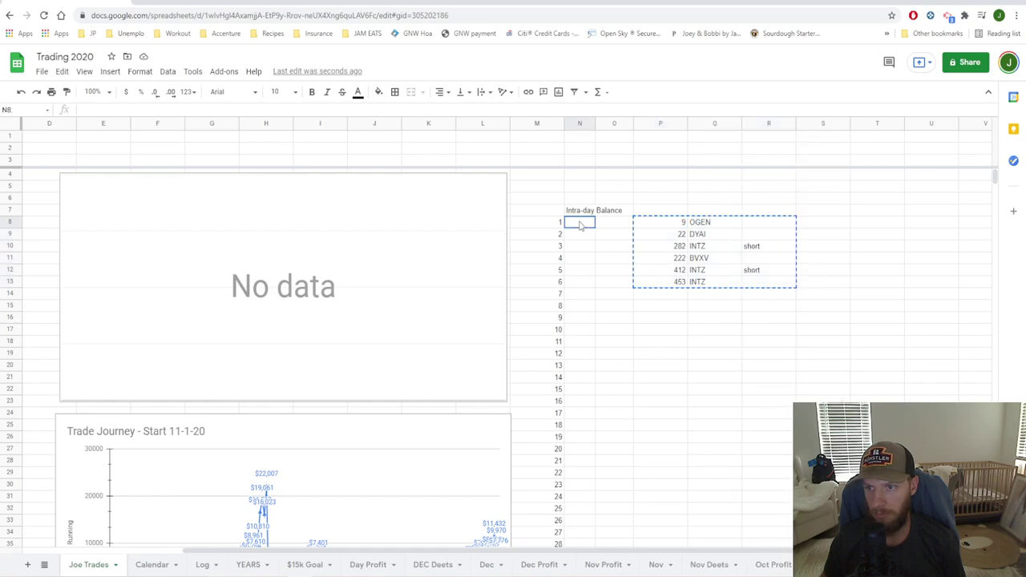
right_click(581, 225)
left_click(612, 203)
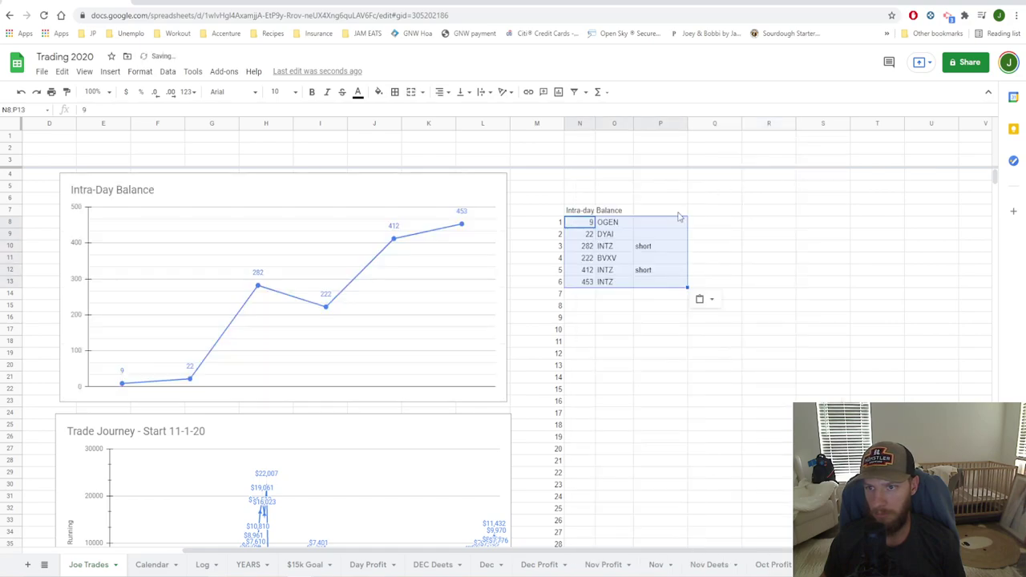
left_click(763, 329)
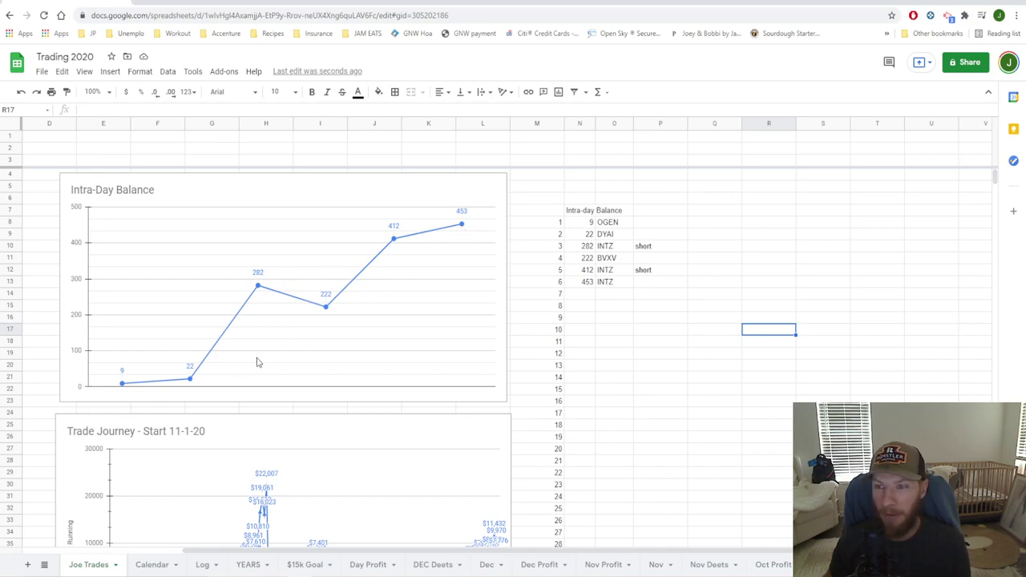
Step: Switch to the trading platform and bring up SPY and INTZ in the linked charts
left_click(963, 237)
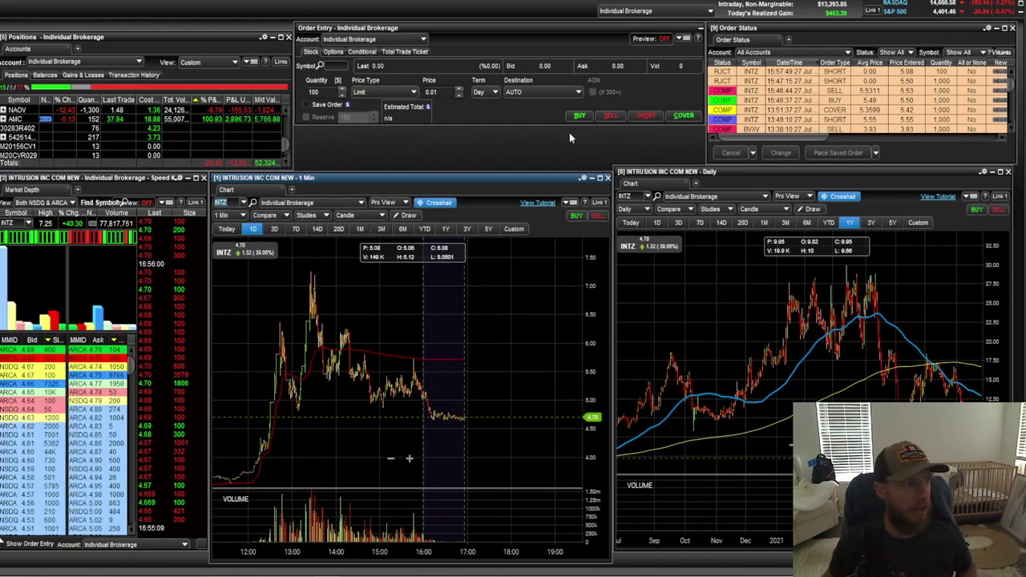
left_click(226, 201)
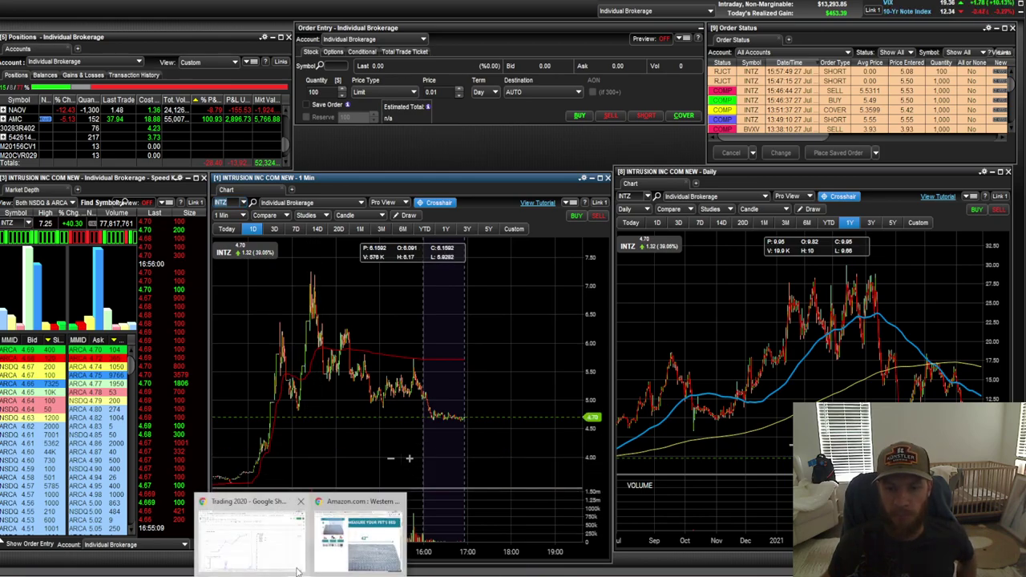
left_click(287, 564)
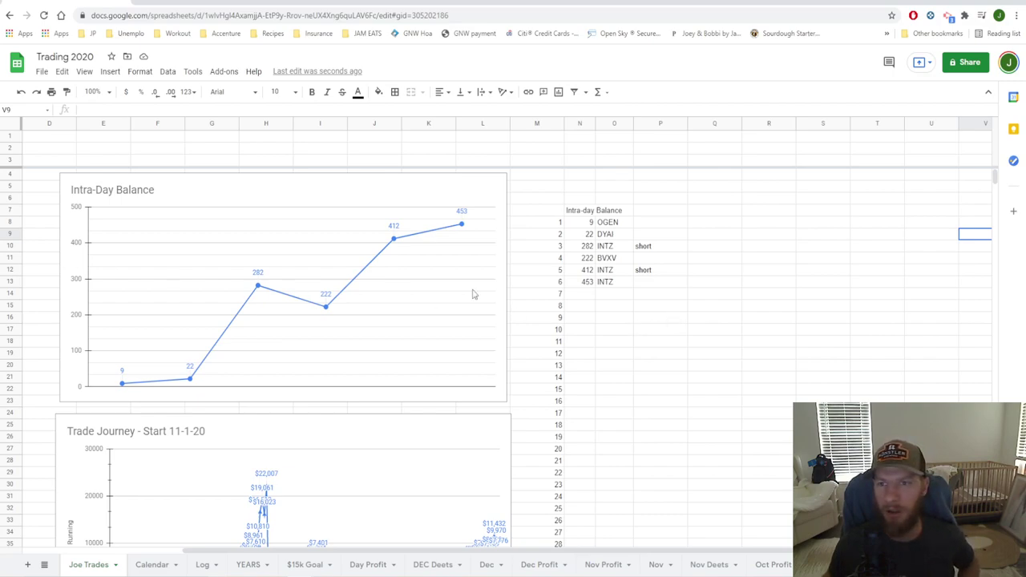
key("alt+Tab")
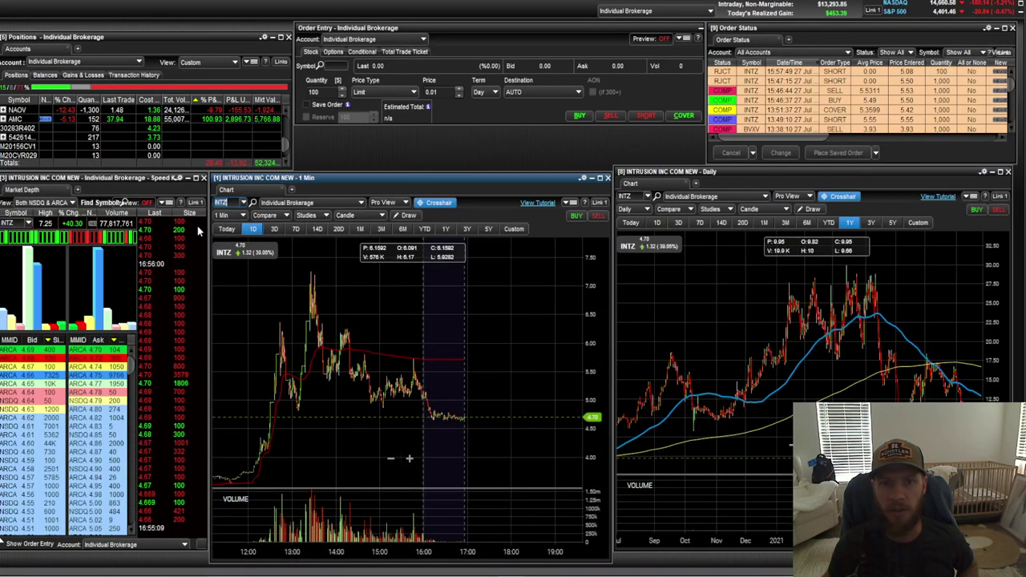
left_click(238, 202)
type("SPY")
key("Return")
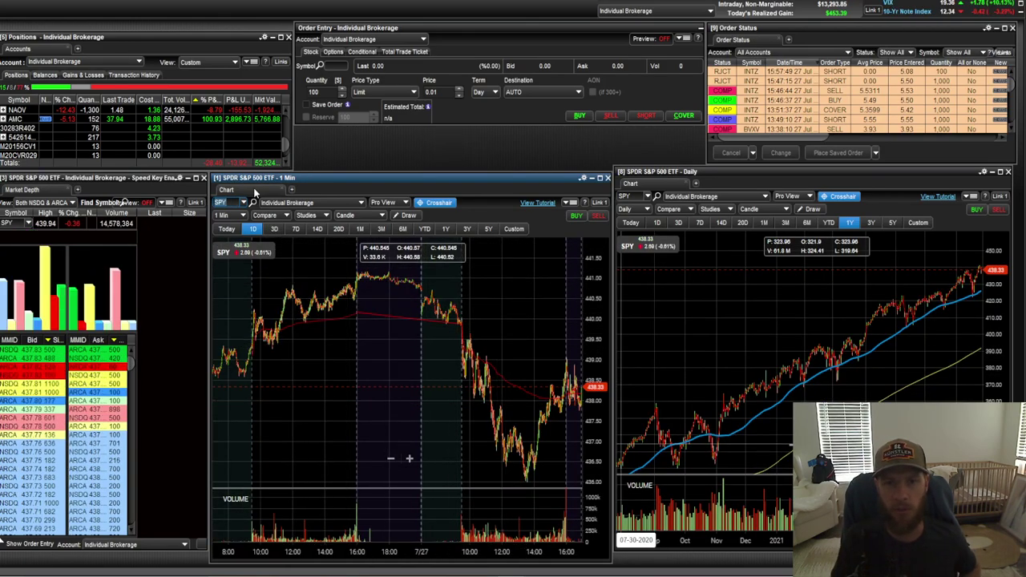
type("INTZ")
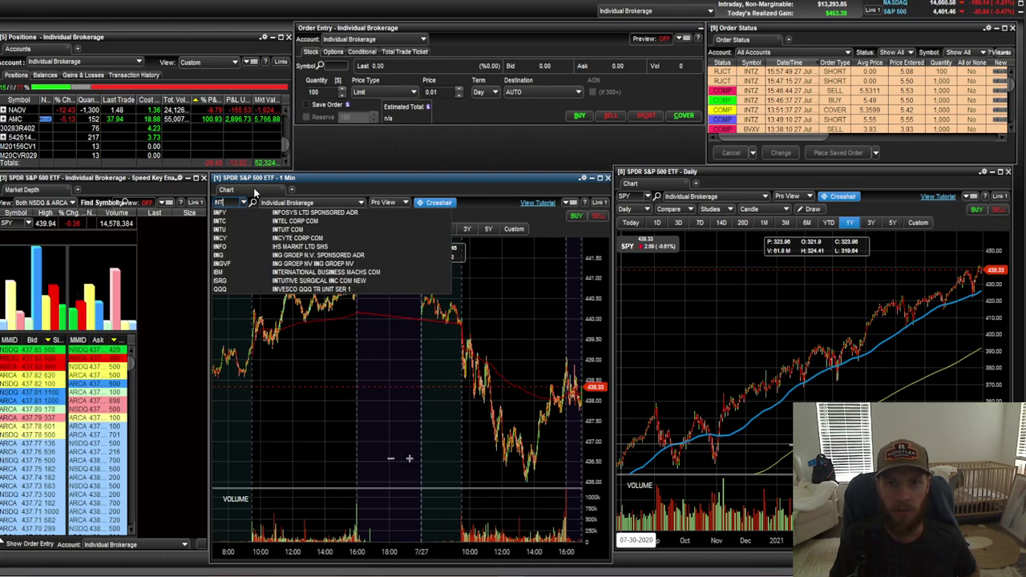
key("Return")
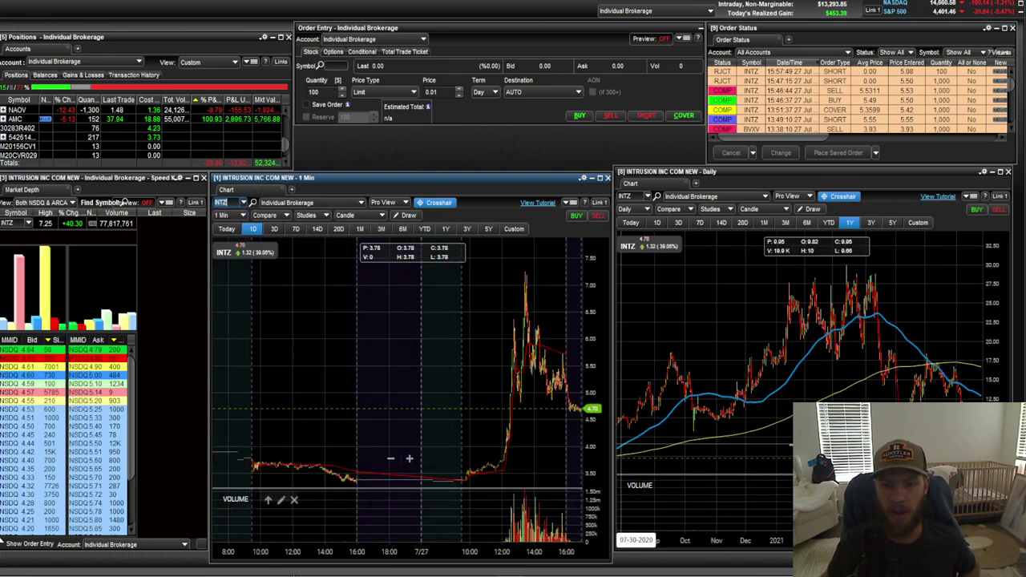
Step: Check the first ticker in the spreadsheet's Intra-day Balance list and examine the OGEN 1-minute chart around the 9:30 open in the trading platform
left_click(256, 529)
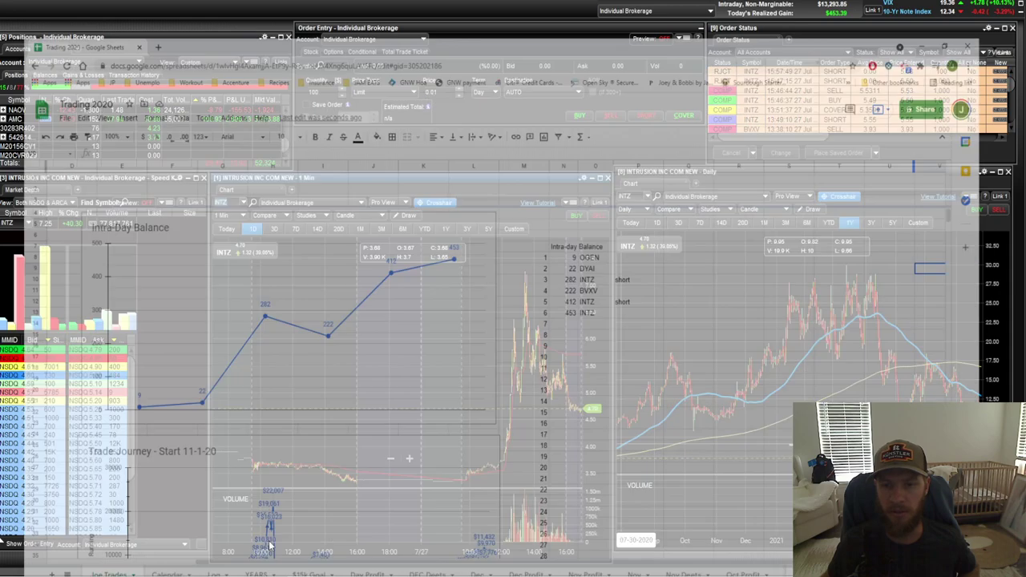
left_click(623, 223)
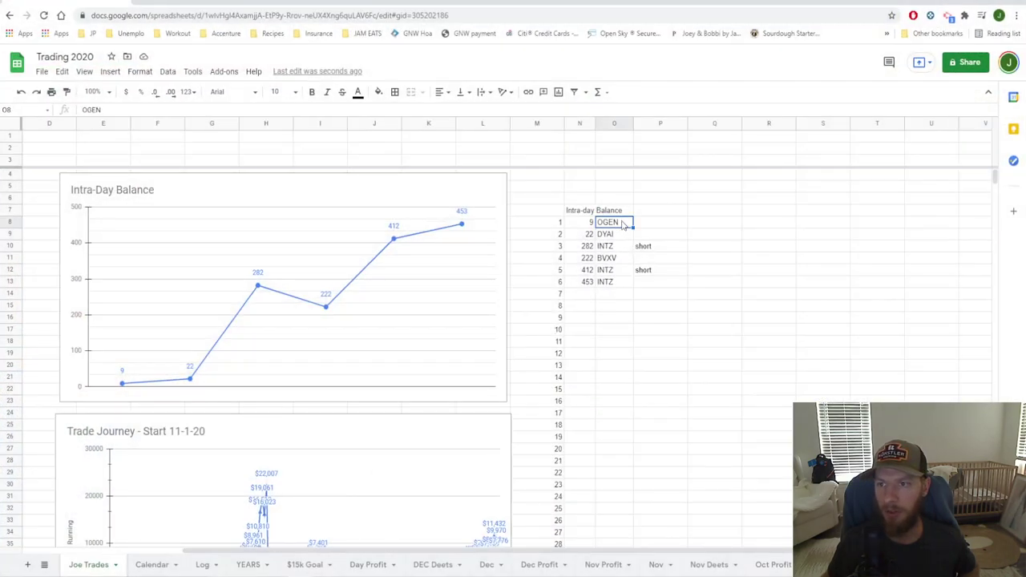
left_click(968, 7)
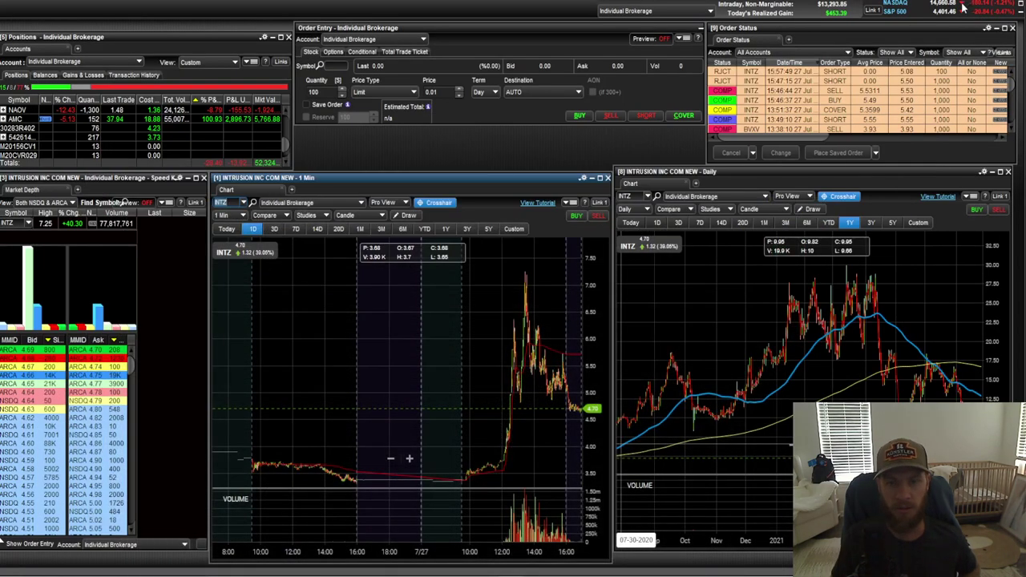
key("Return")
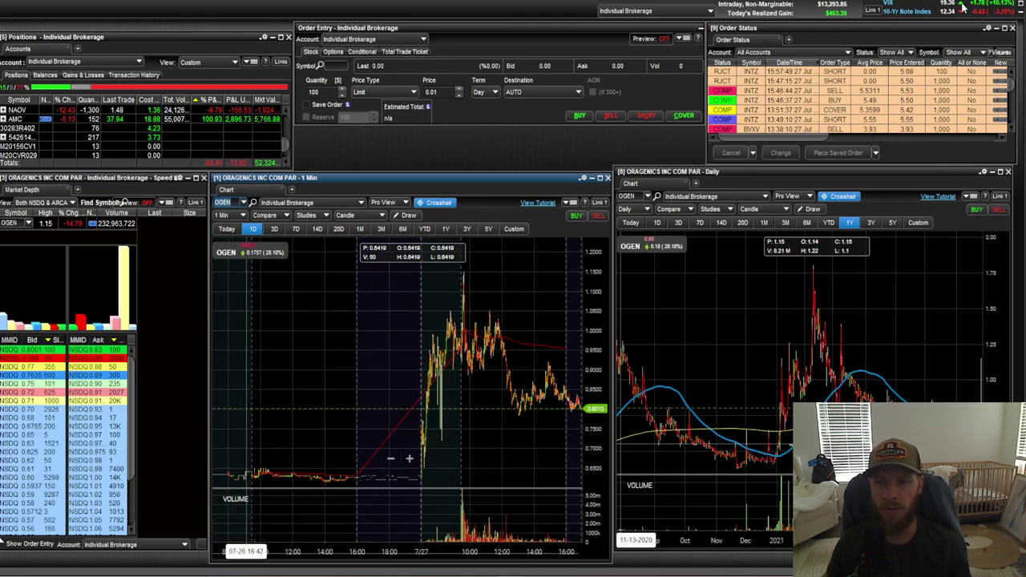
scroll(367, 352, "up", 5)
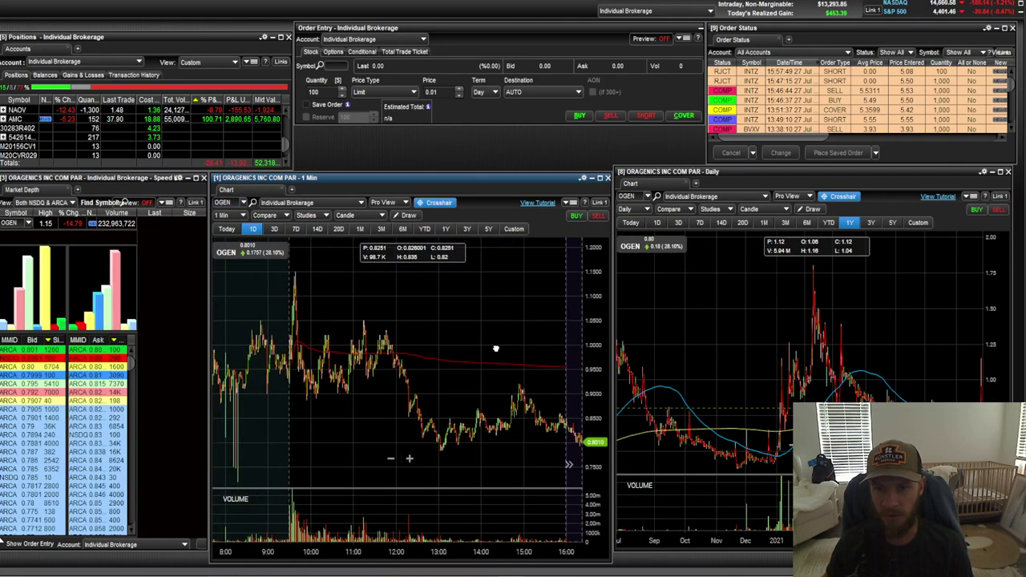
scroll(336, 347, "down", 5)
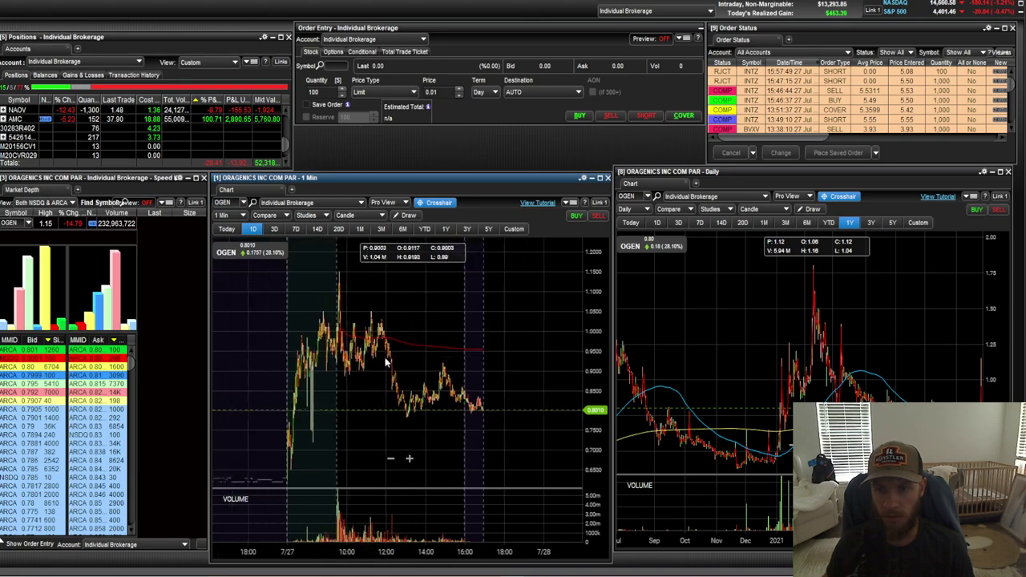
scroll(399, 360, "up", 5)
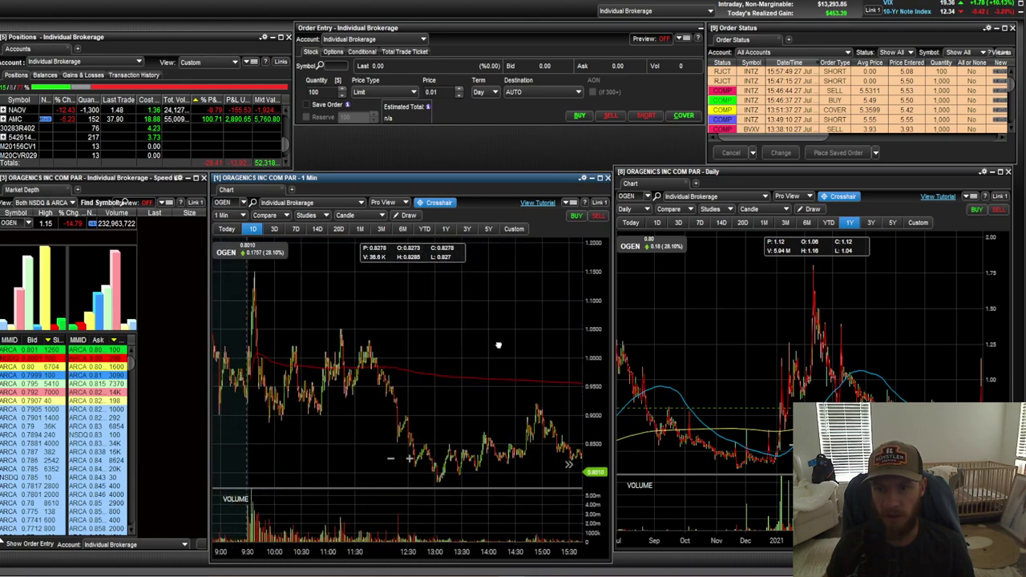
scroll(560, 336, "up", 1)
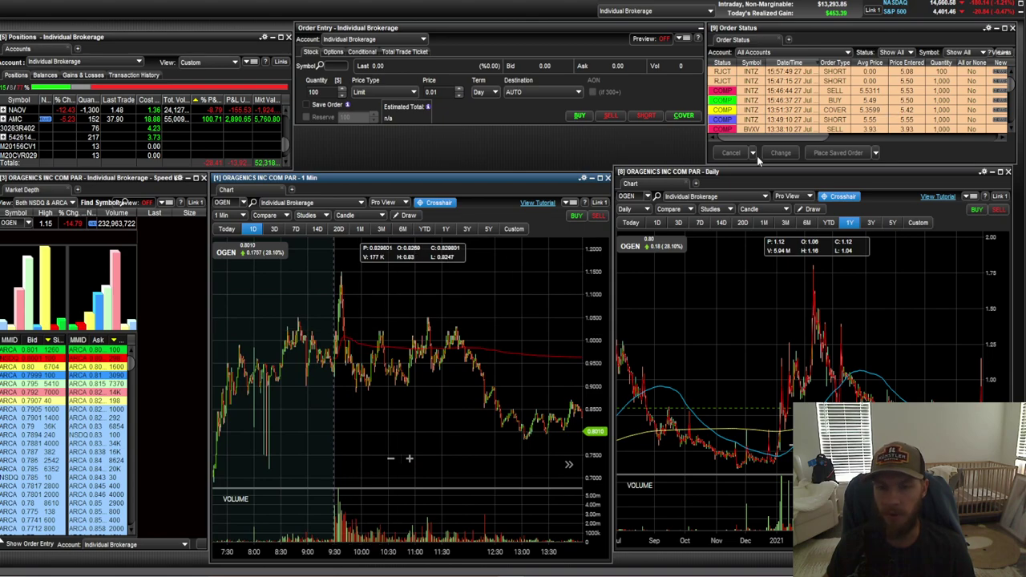
scroll(390, 339, "up", 4)
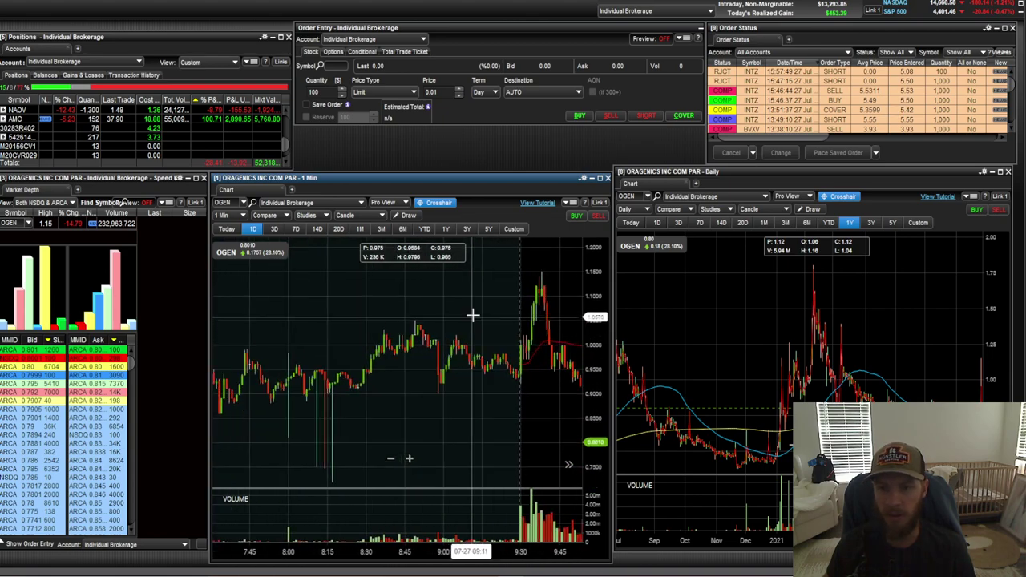
scroll(473, 315, "up", 3)
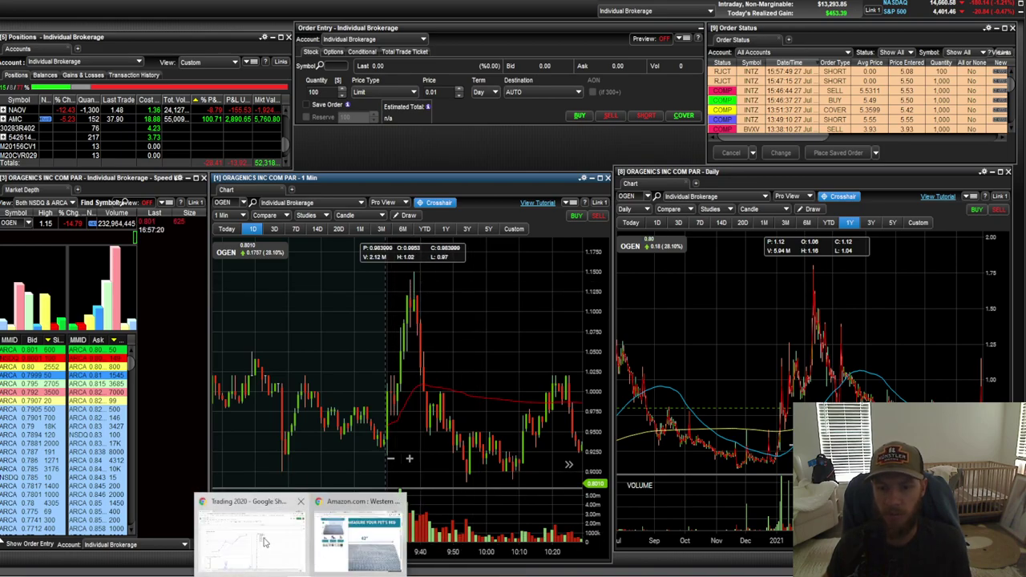
Step: Check the second ticker in the spreadsheet's list and bring up the DYAI 1-minute chart in the trading platform, back to the morning session
left_click(248, 533)
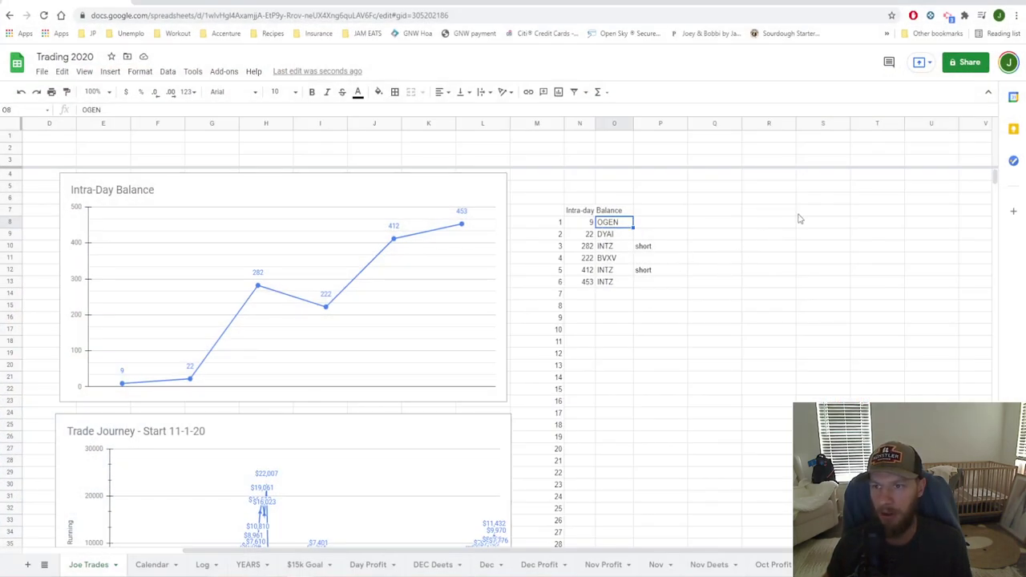
left_click(973, 2)
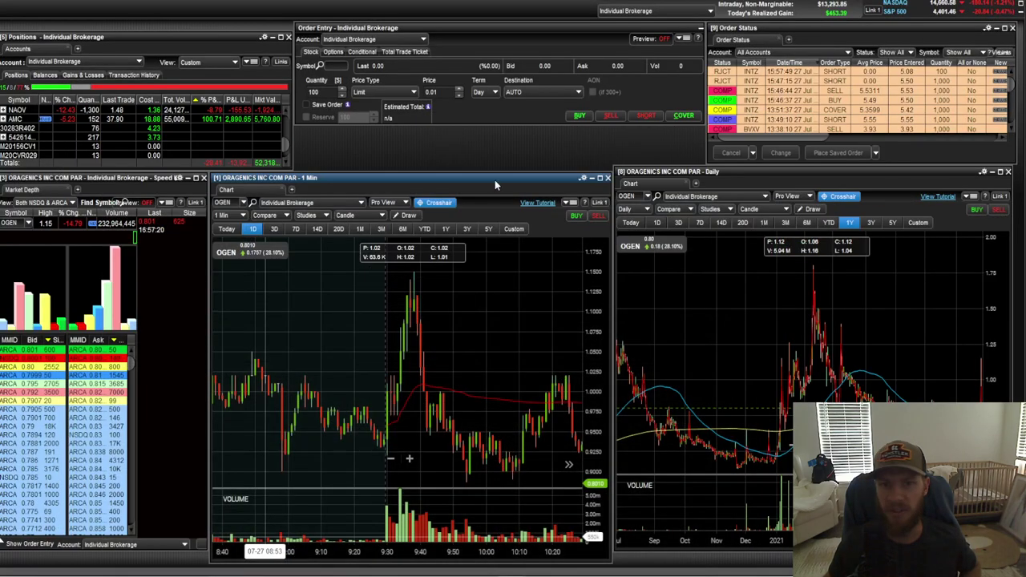
left_click(230, 201)
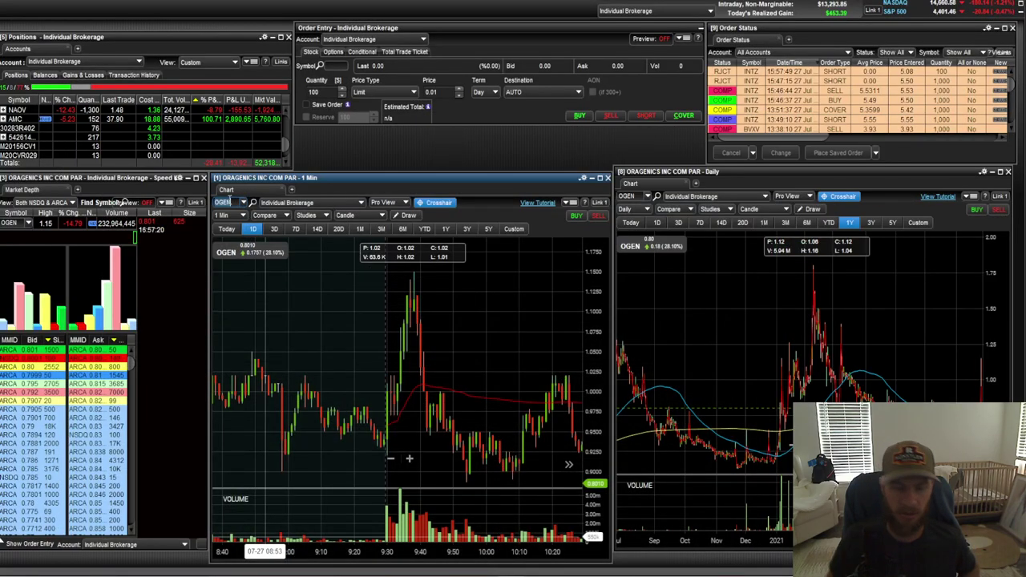
type("O")
type("YAI")
key("Return")
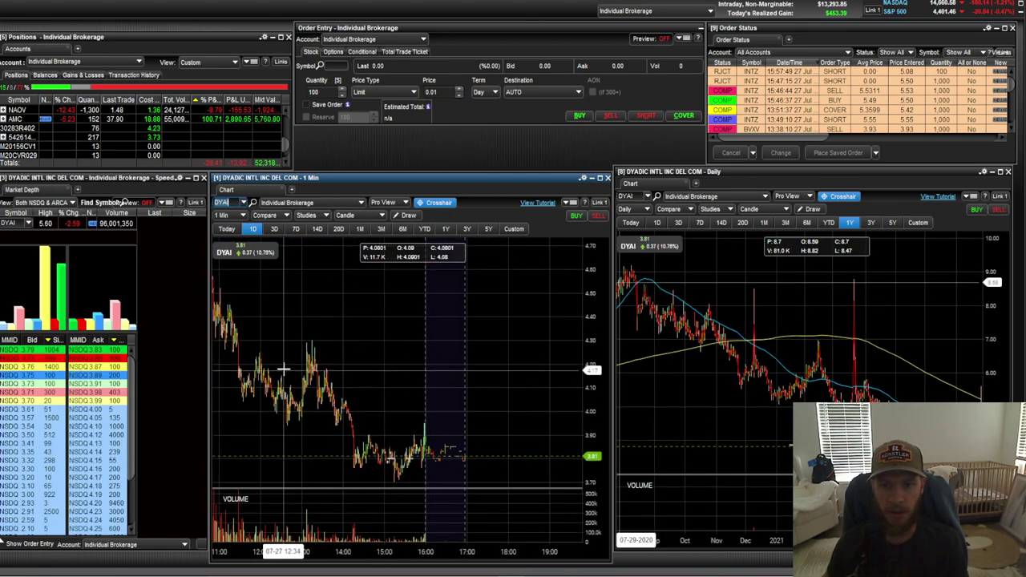
left_click_drag(295, 363, 389, 358)
scroll(389, 359, "up", 5)
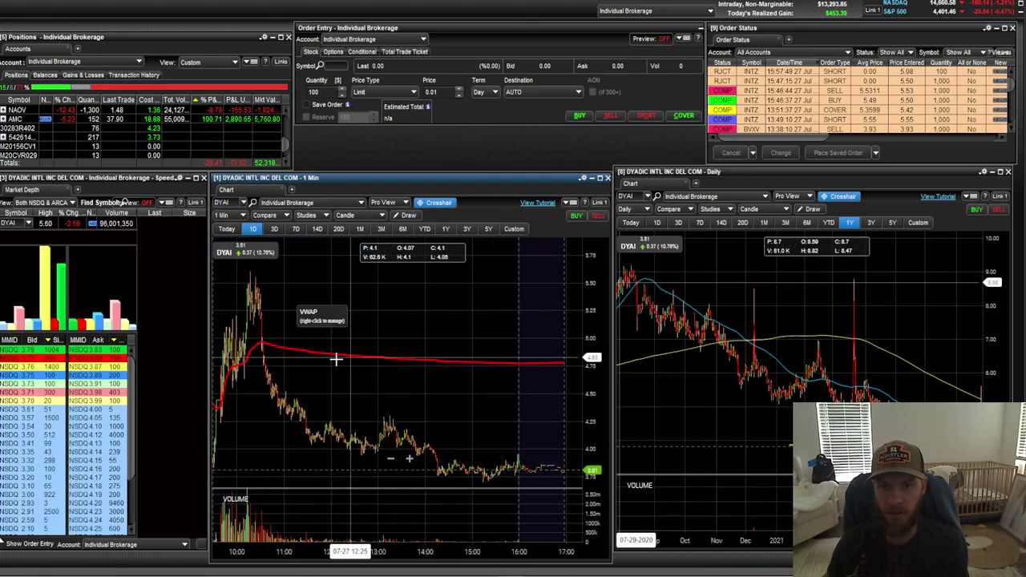
Step: Examine the DYAI 1-minute chart from the 9:30 open through the mid-morning move
scroll(435, 336, "up", 3)
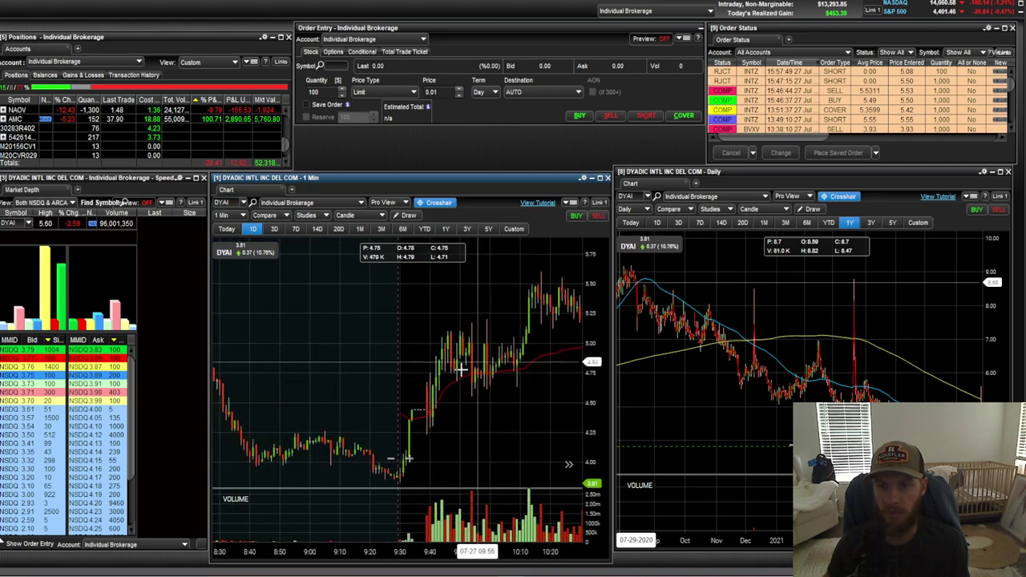
left_click_drag(458, 351, 499, 353)
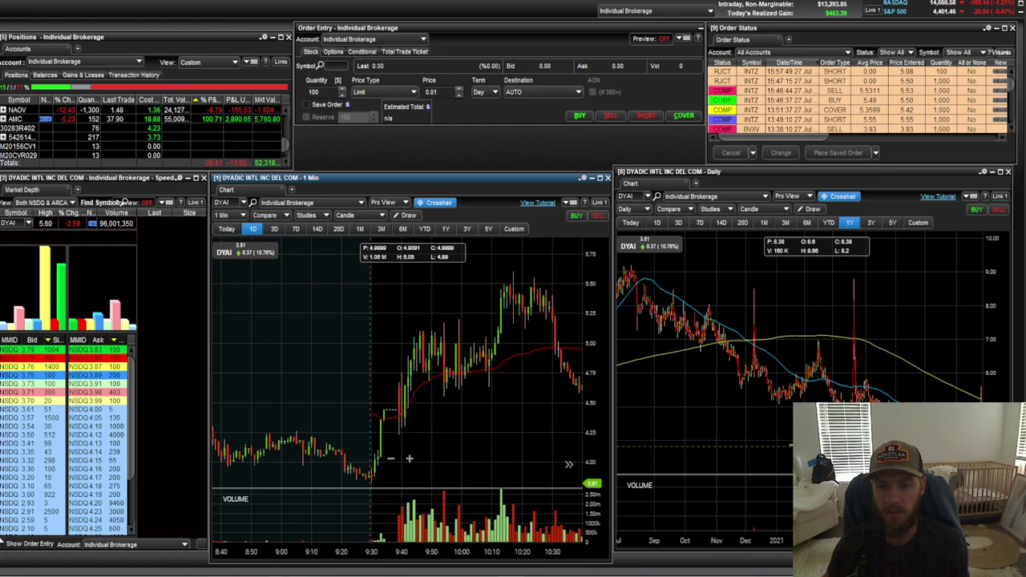
Step: Check the third ticker and the short notes in the spreadsheet's list, and bring up the INTZ 1-minute chart in the trading platform
mouse_move(280, 571)
left_click(281, 552)
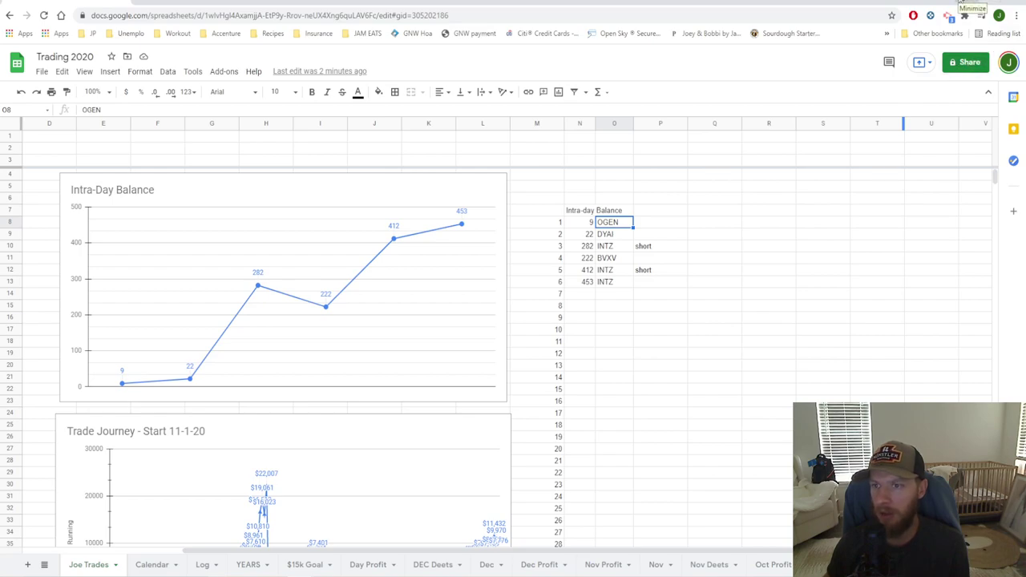
left_click(659, 246)
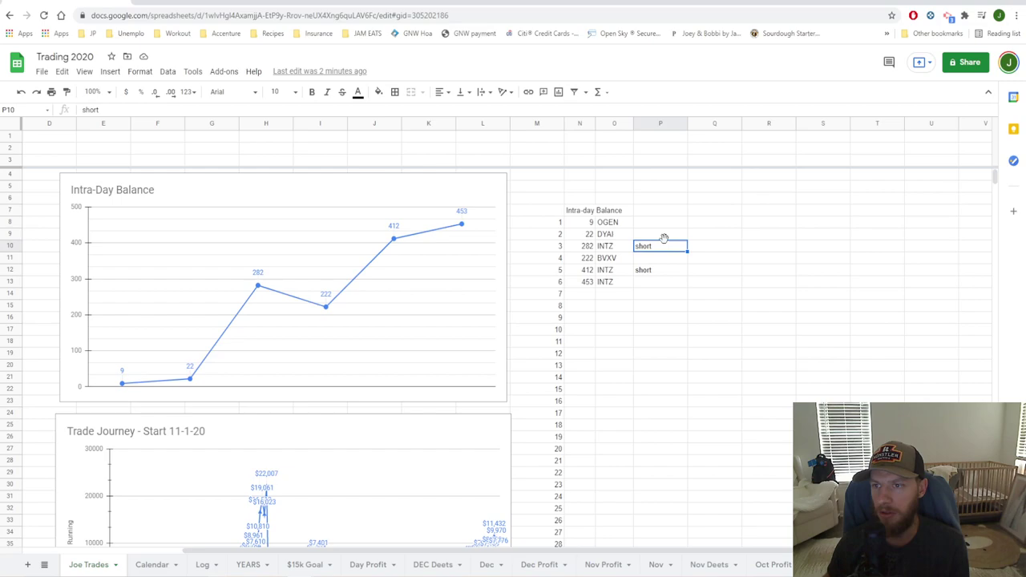
left_click(669, 272)
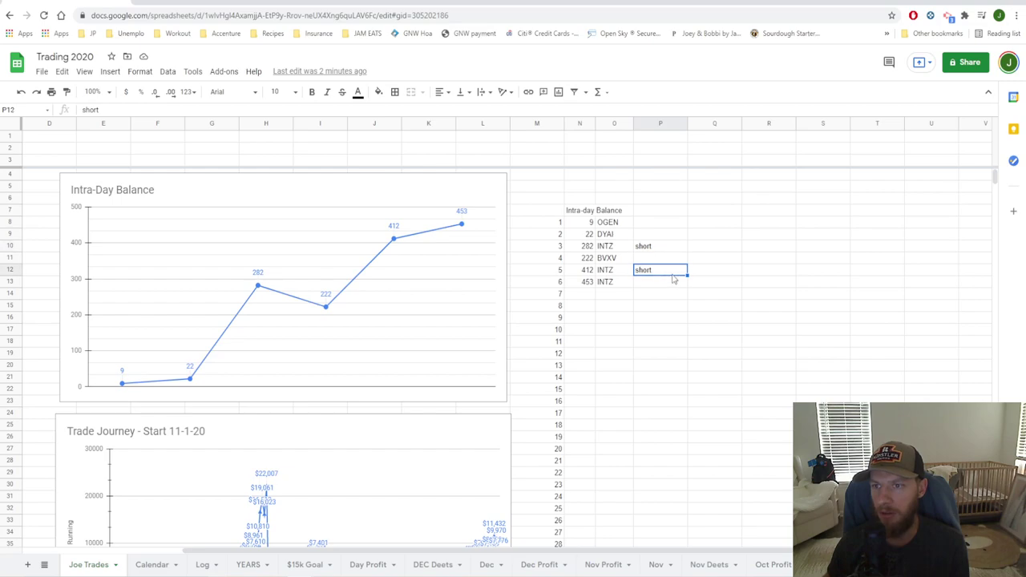
left_click(804, 276)
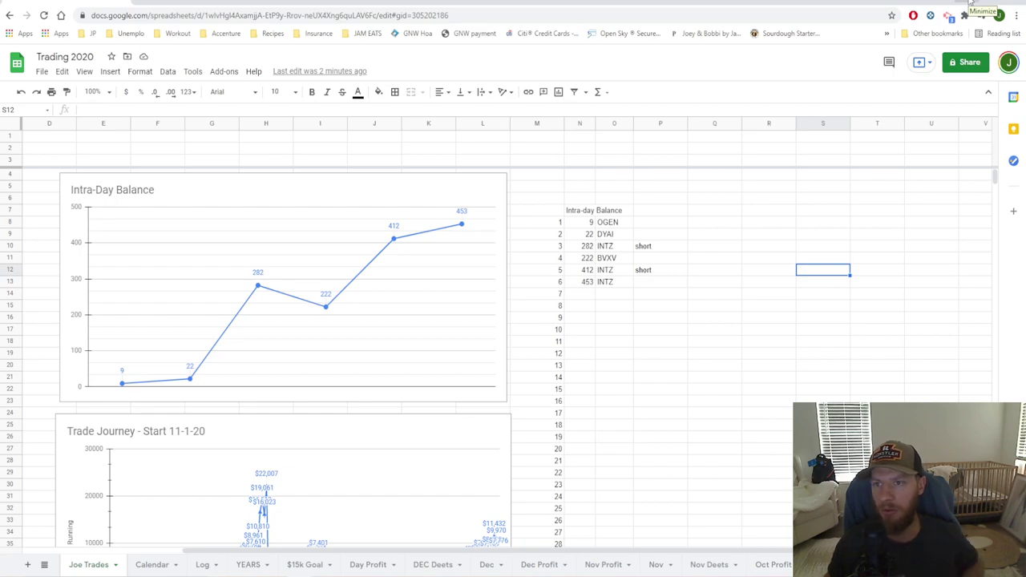
left_click(971, 4)
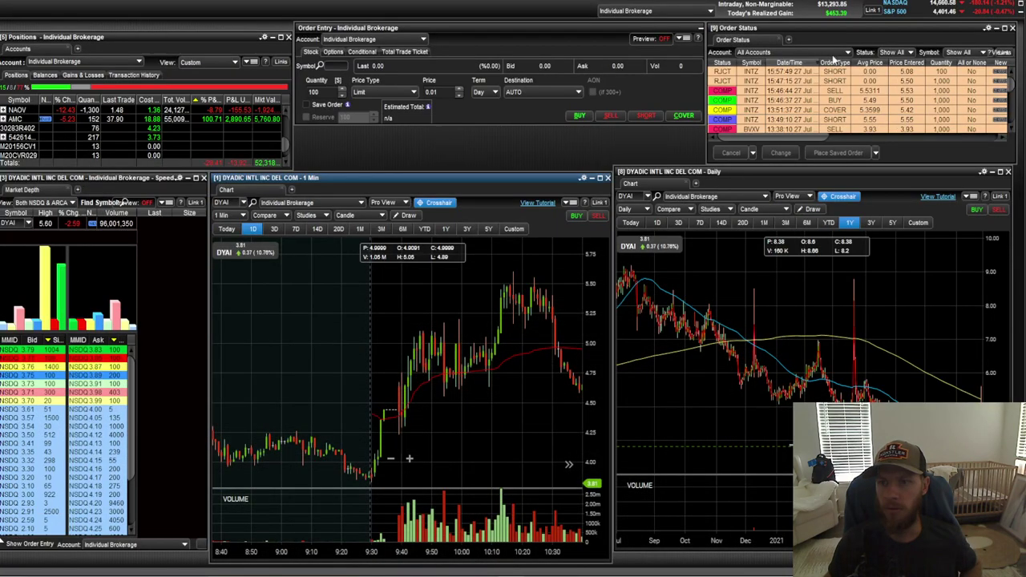
left_click(238, 201)
type("INTZ")
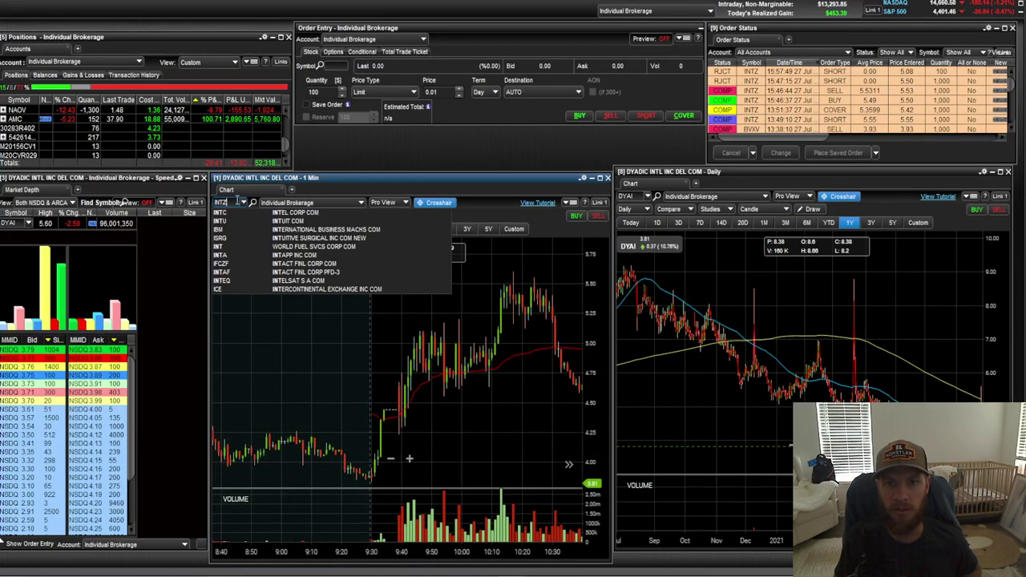
key("Return")
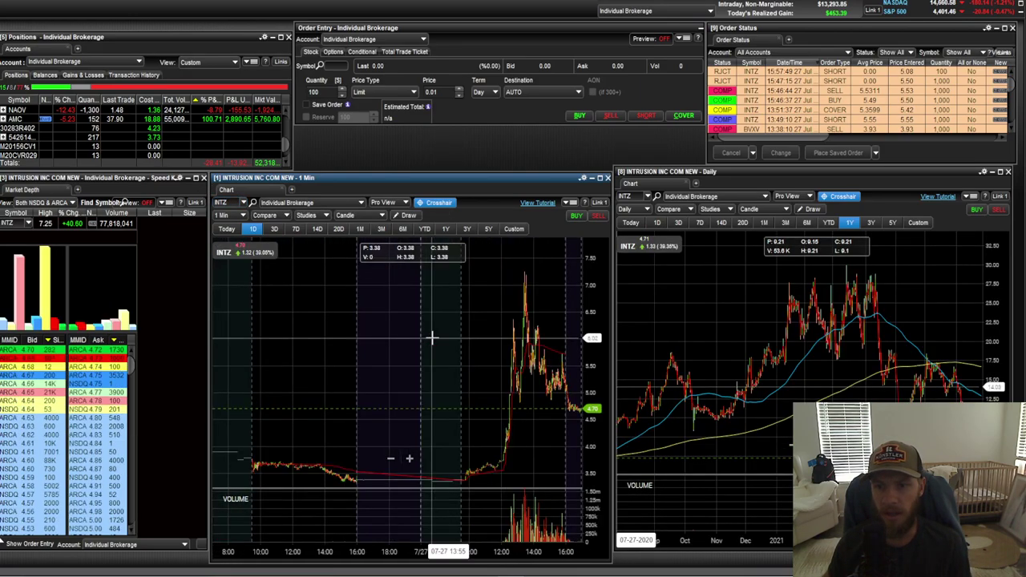
scroll(392, 330, "up", 5)
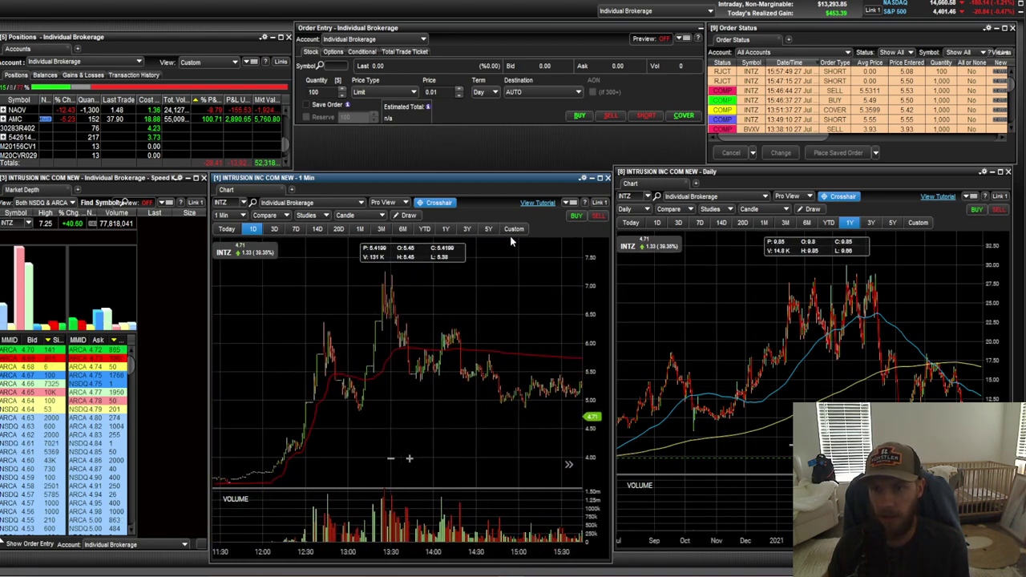
Step: Show INTZ on the one-year daily chart and examine its multi-year history and the price action from April to July 2021
left_click(446, 229)
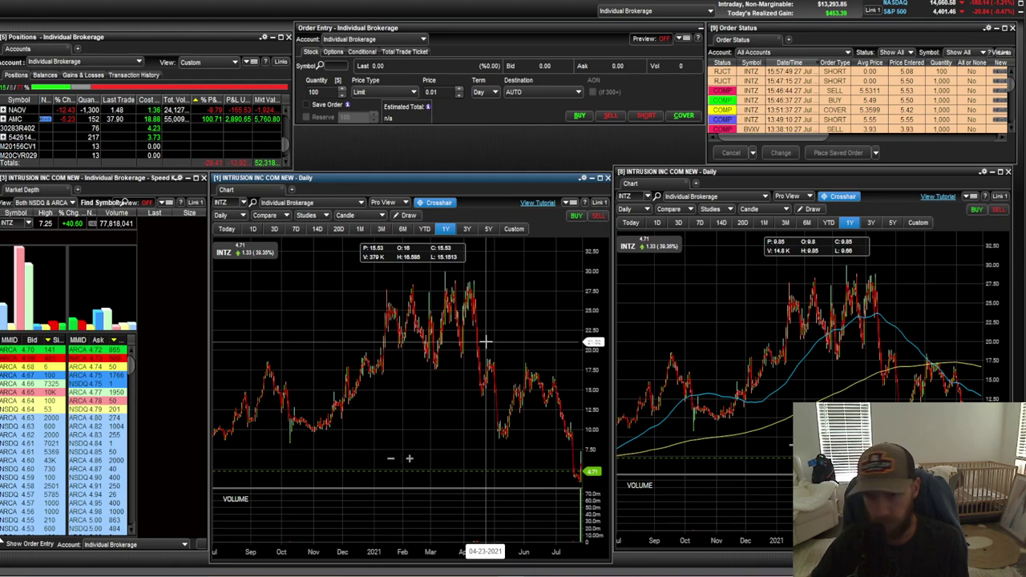
scroll(481, 360, "down", 6)
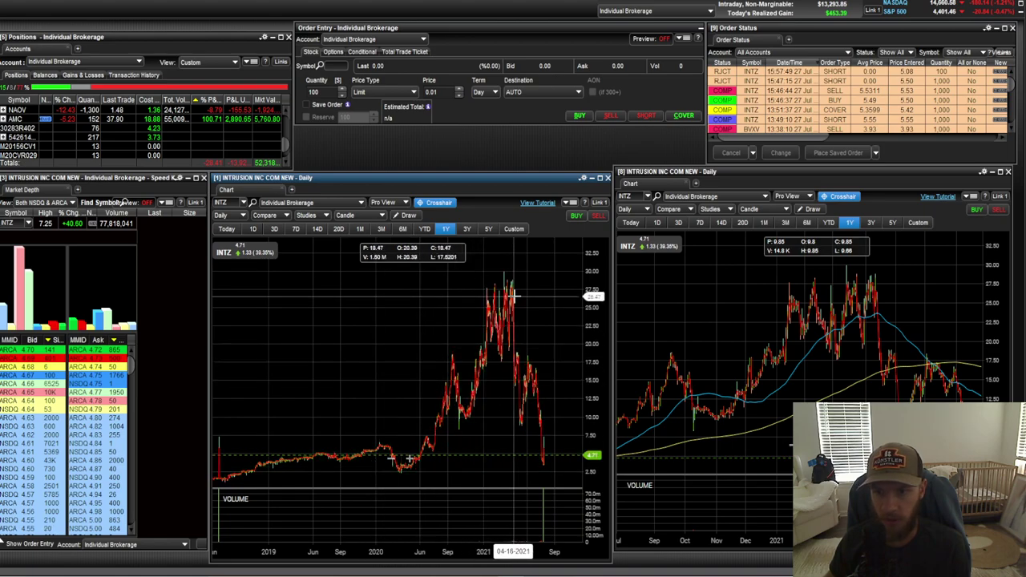
scroll(511, 308, "up", 3)
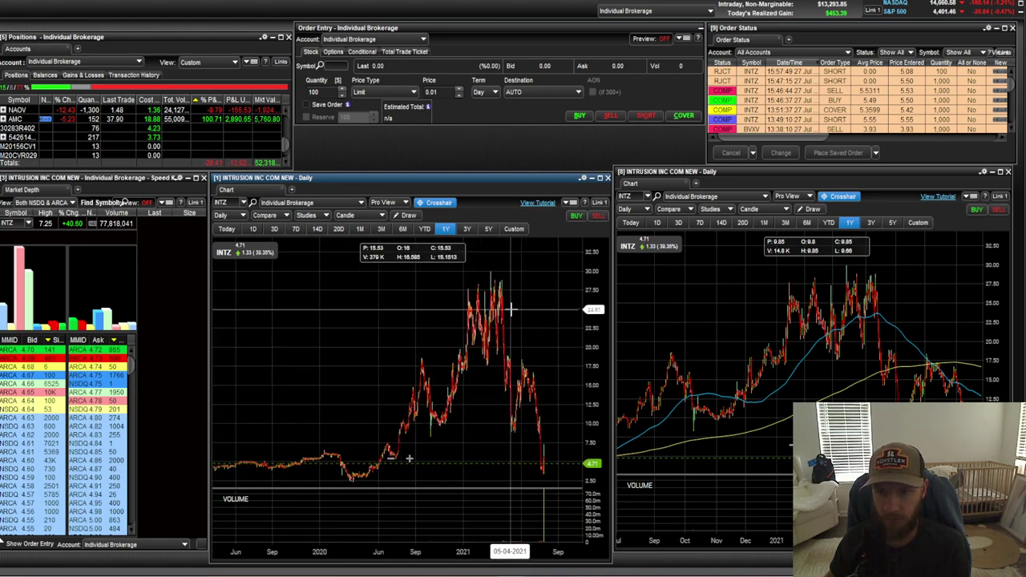
left_click_drag(526, 332, 492, 325)
scroll(485, 327, "up", 2)
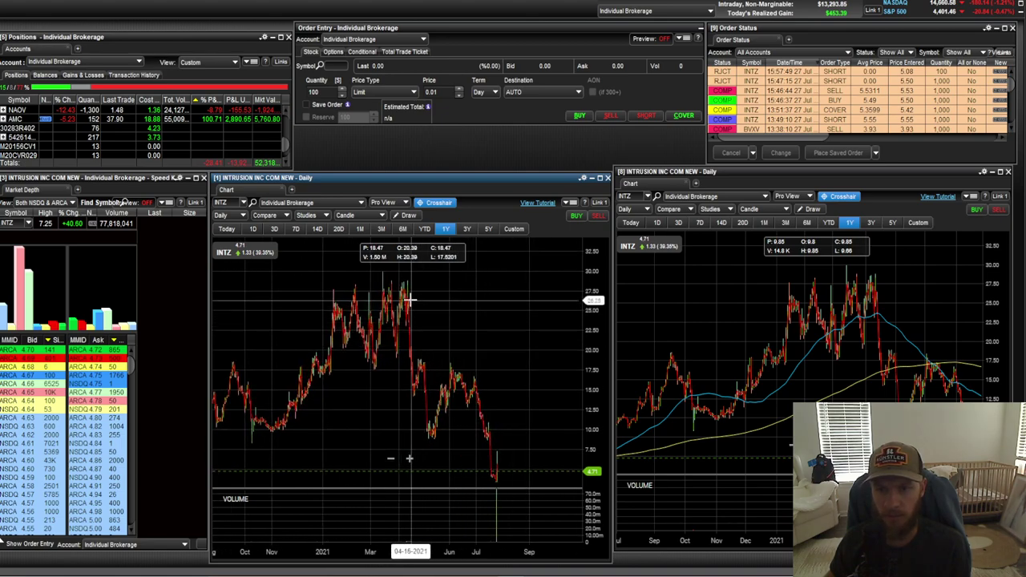
scroll(517, 416, "up", 2)
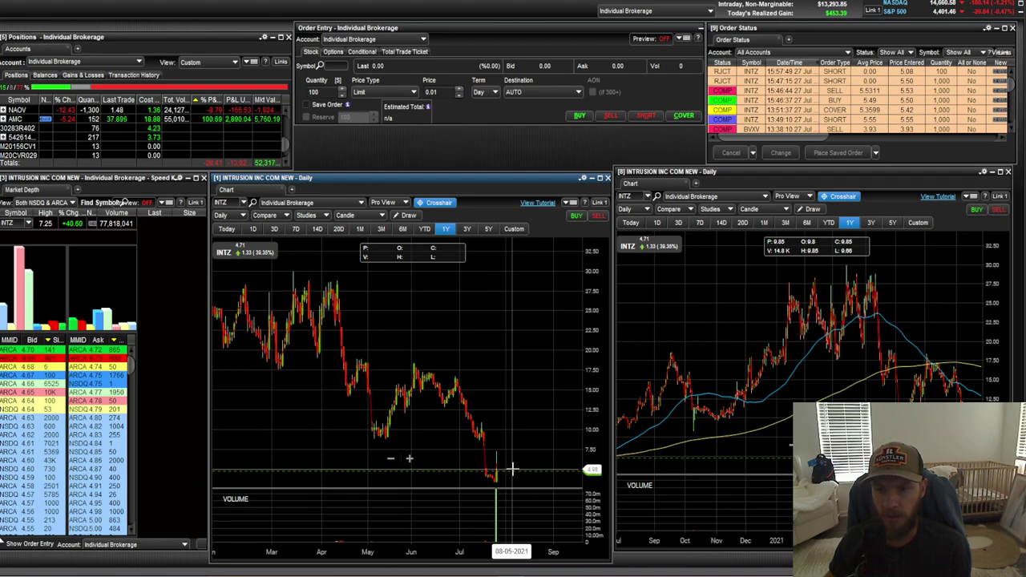
scroll(505, 465, "up", 3)
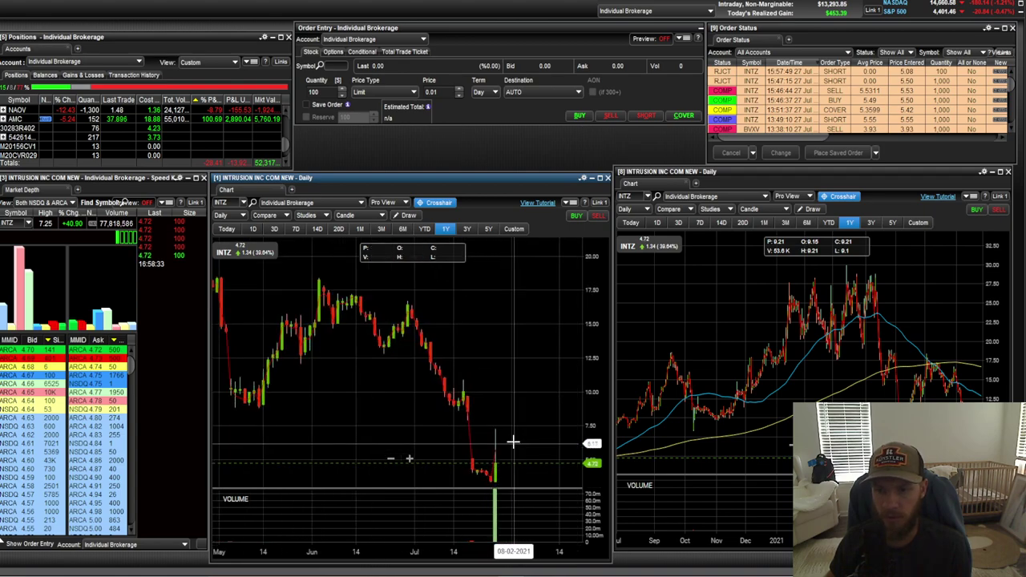
scroll(513, 441, "up", 2)
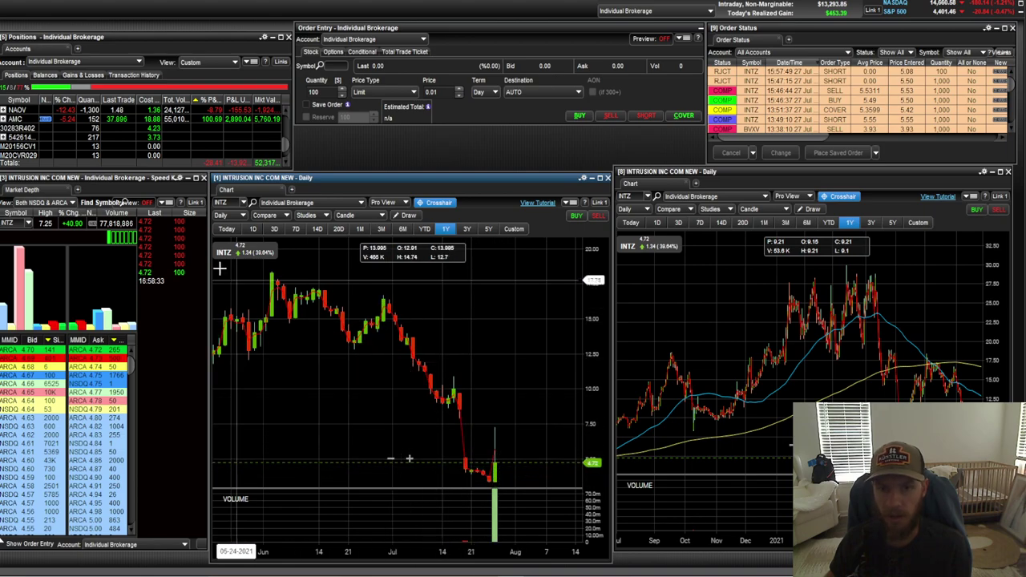
Step: Return the INTZ chart to today's 1-minute view and examine the full session from premarket to the close
left_click(257, 229)
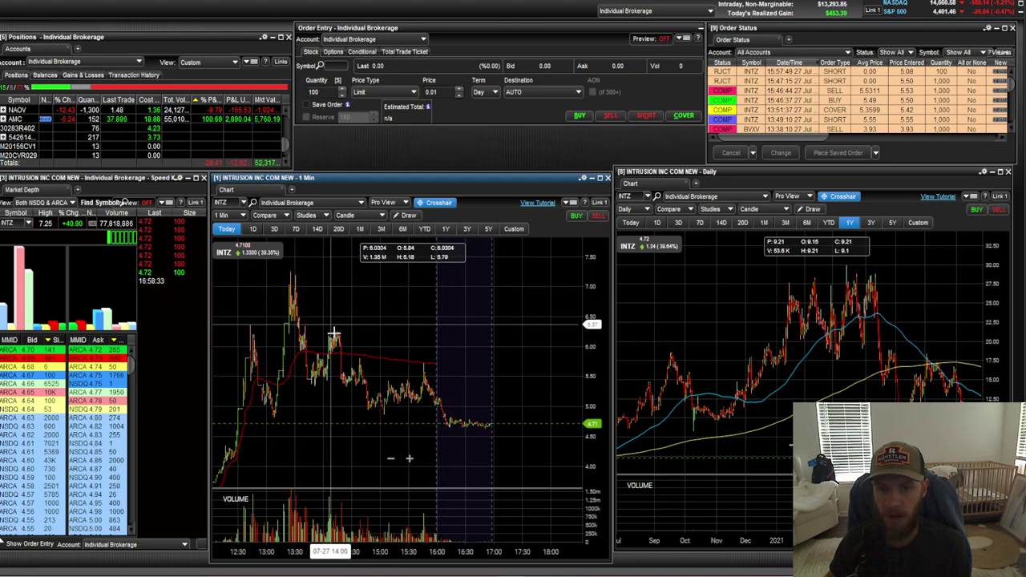
scroll(426, 331, "up", 1)
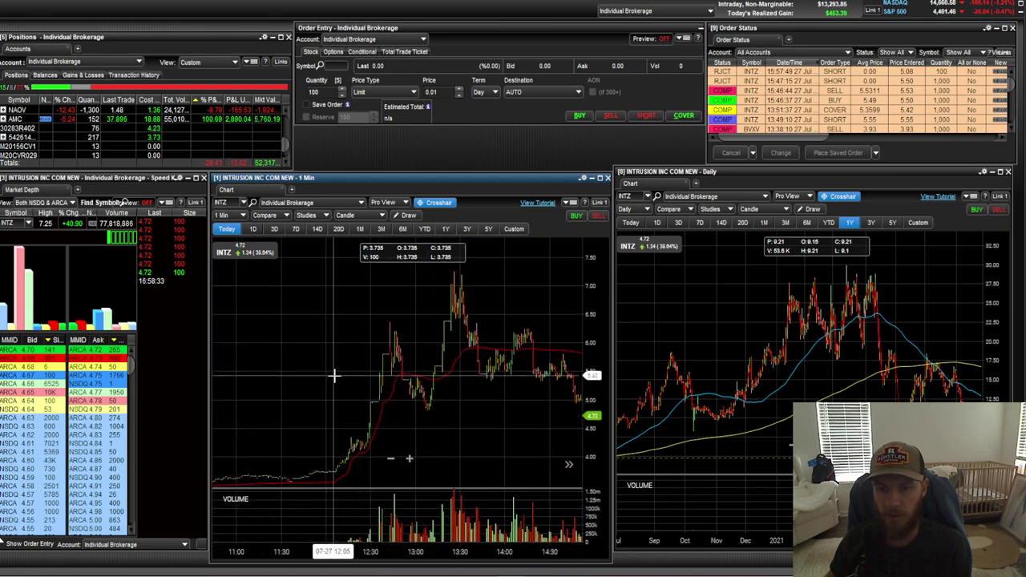
scroll(420, 357, "up", 1)
scroll(421, 357, "down", 2)
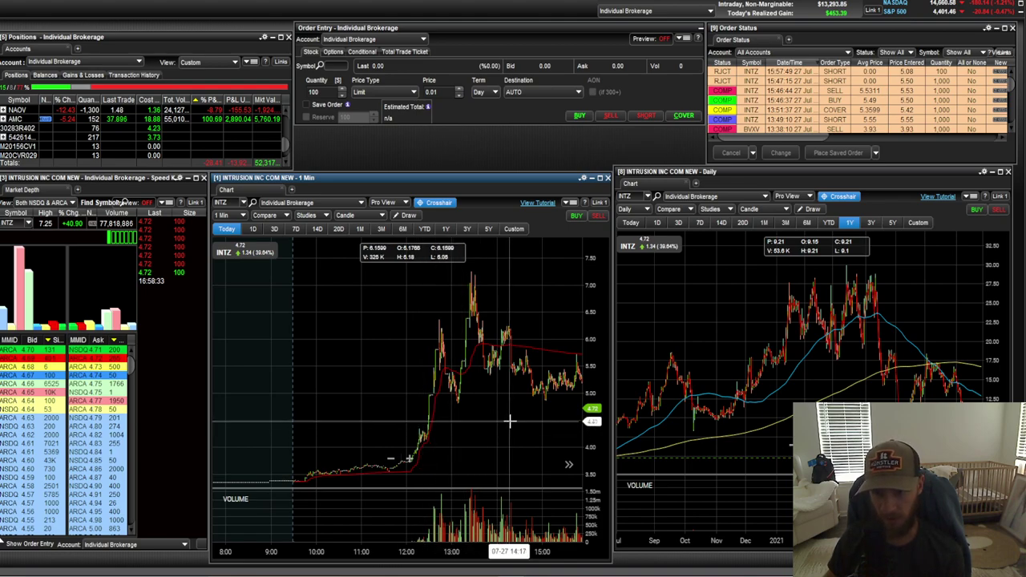
scroll(515, 423, "down", 2)
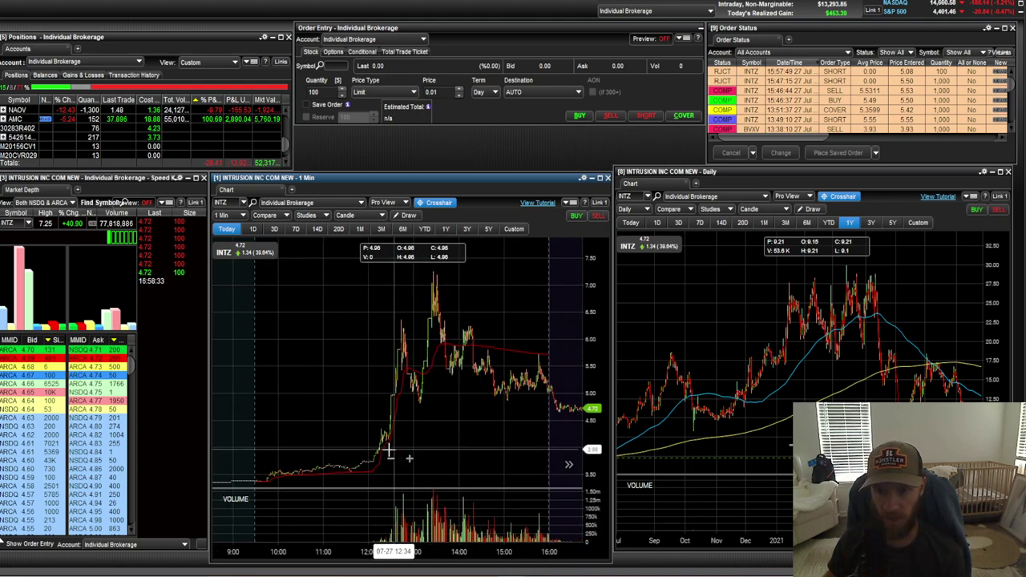
Step: Examine the INTZ 1-minute candles from the 12:00 run-up through the early-afternoon peak
scroll(425, 352, "up", 3)
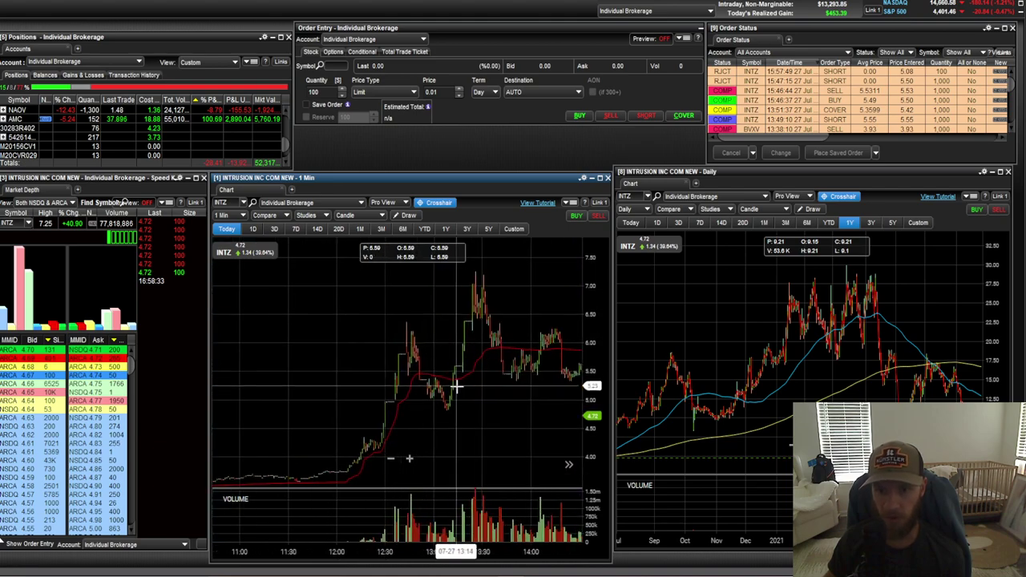
scroll(433, 349, "down", 5)
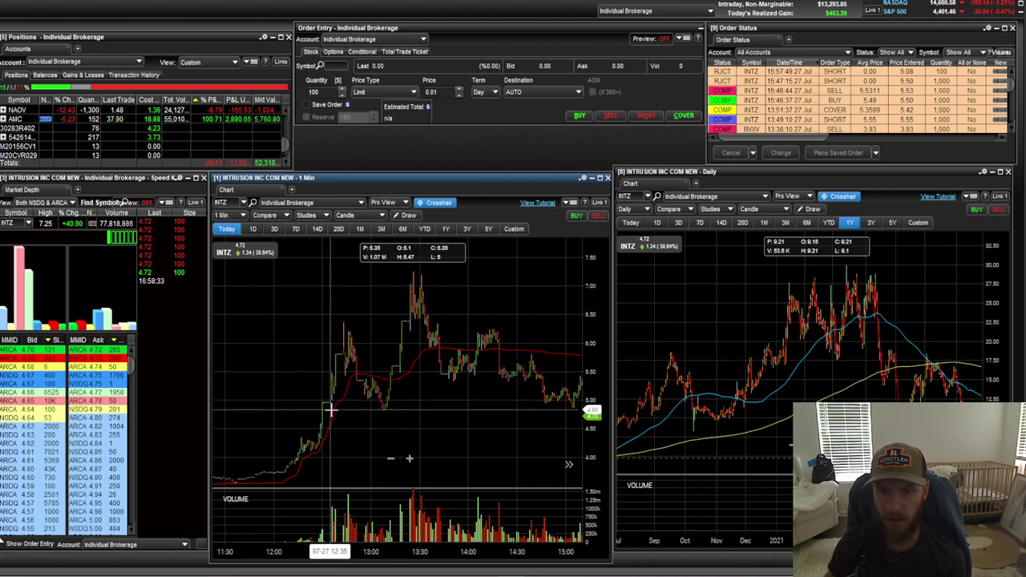
scroll(351, 369, "up", 4)
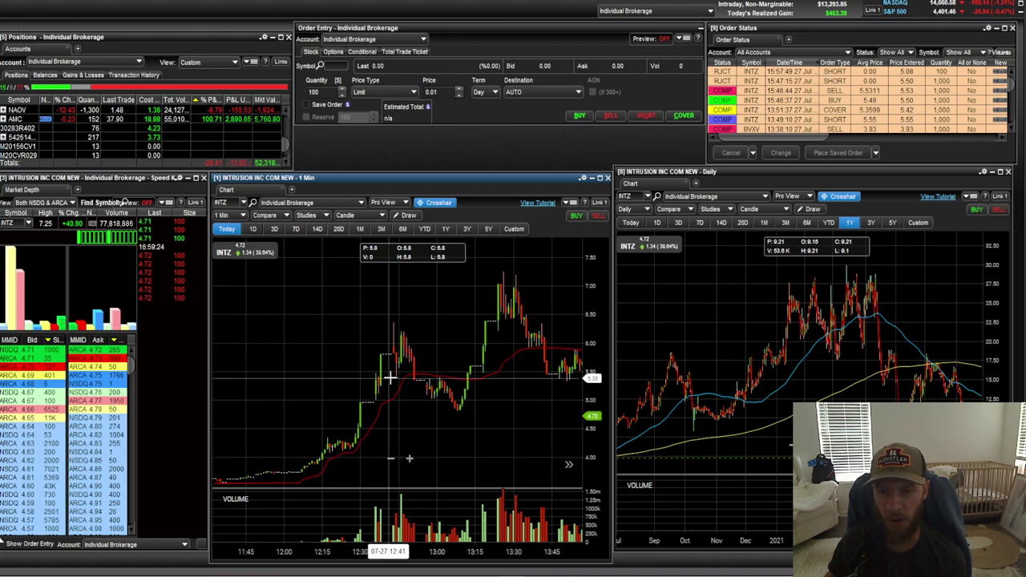
scroll(438, 339, "up", 2)
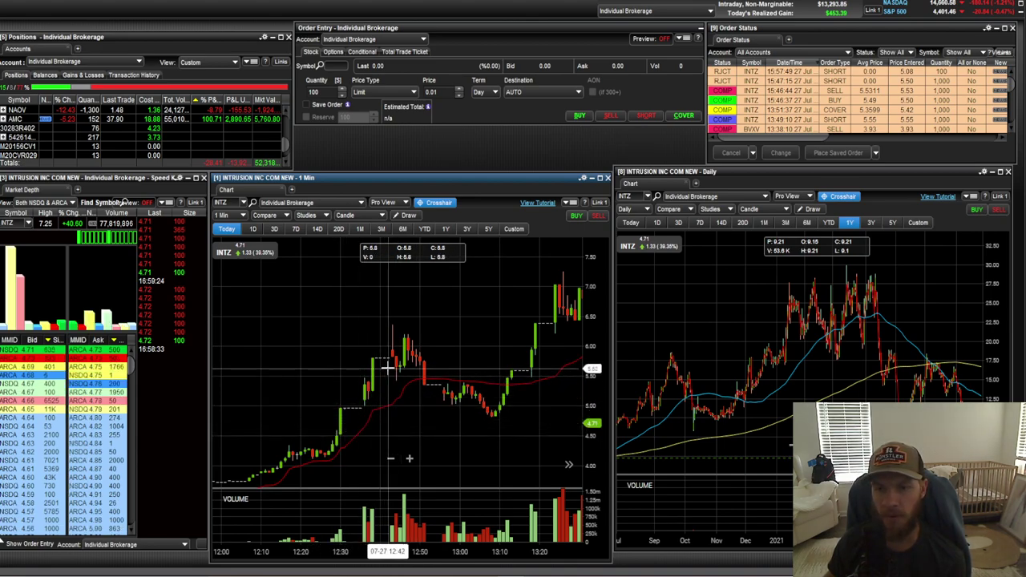
left_click_drag(441, 344, 441, 354)
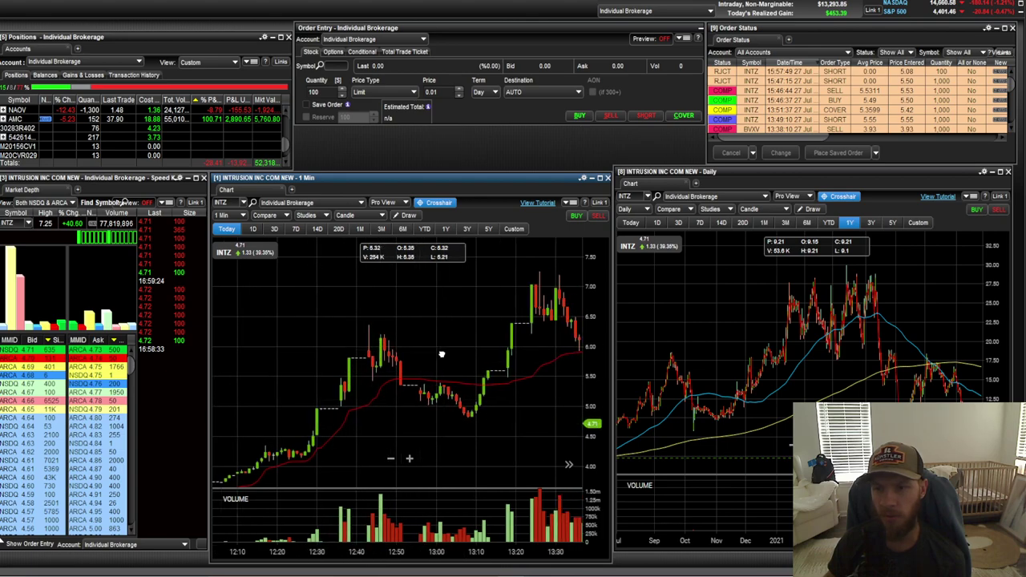
scroll(449, 354, "down", 4)
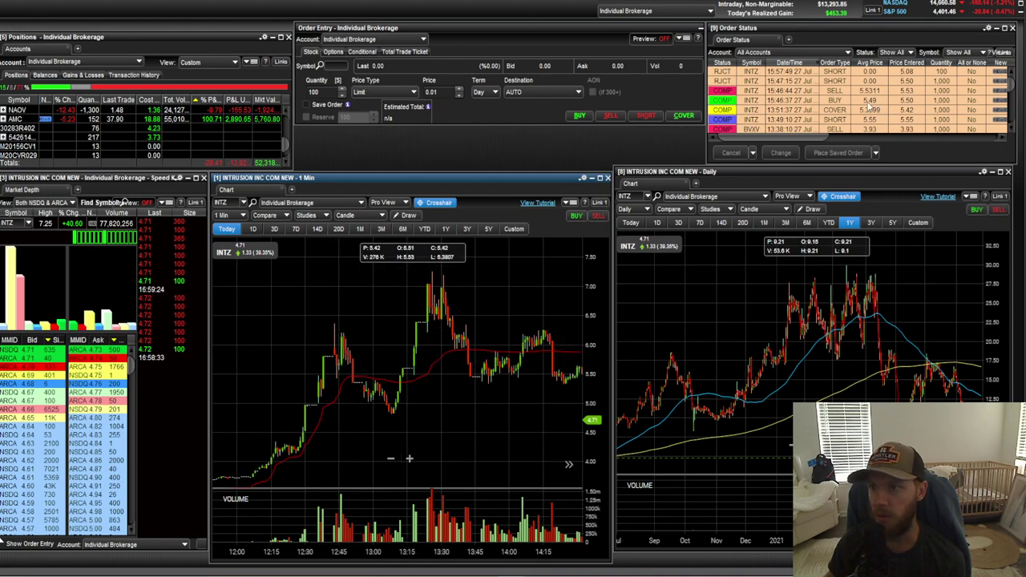
Step: Find the completed 13:31:57 INTZ short in the order history and examine the 1-minute chart around that trade
scroll(857, 110, "down", 5)
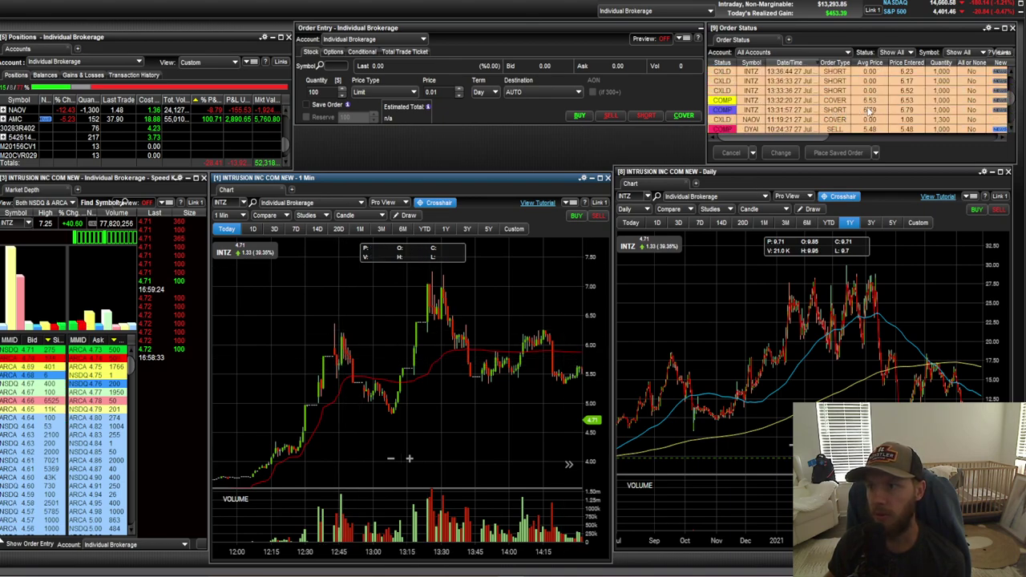
left_click(872, 110)
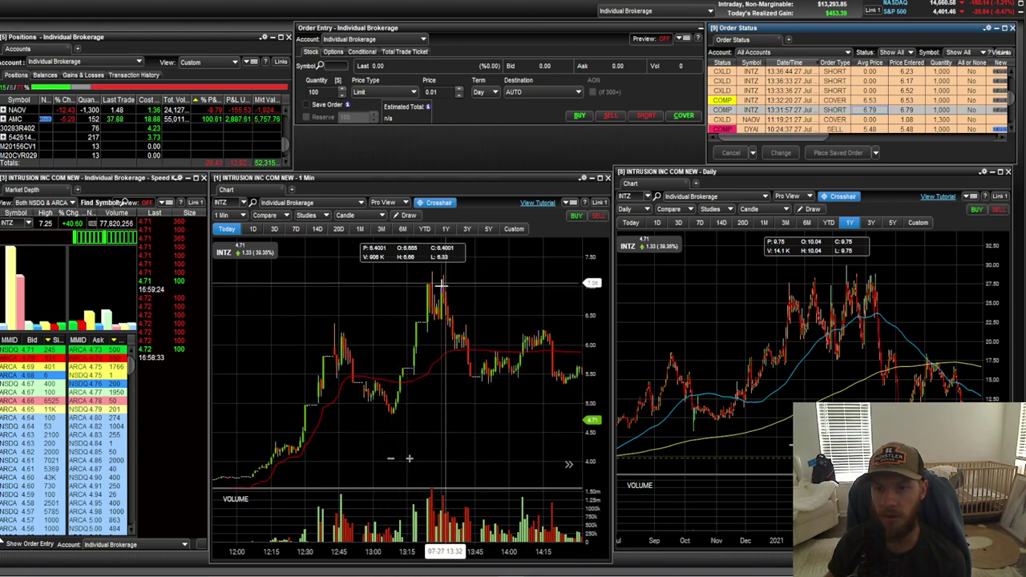
scroll(481, 296, "up", 3)
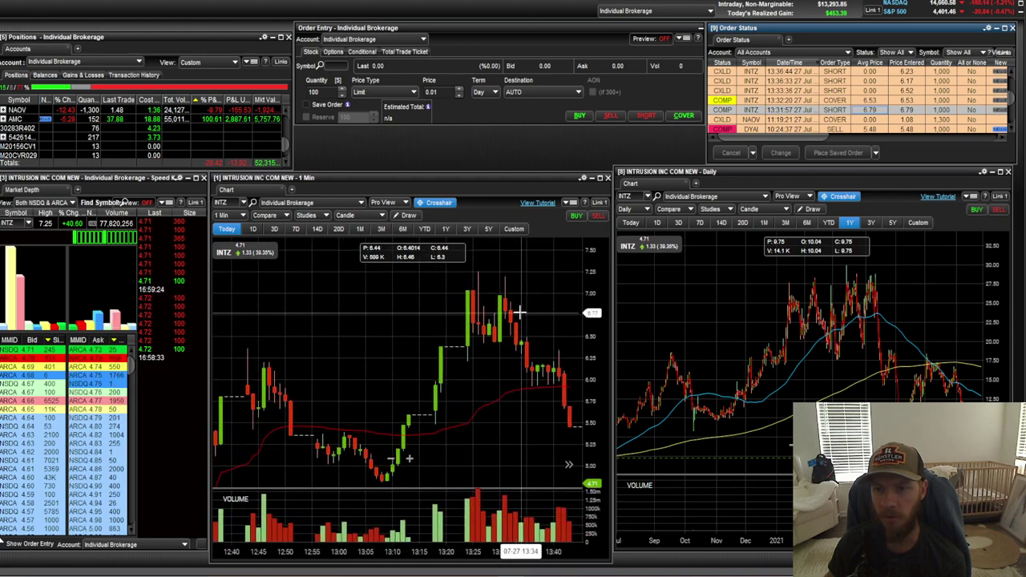
left_click_drag(520, 312, 458, 305)
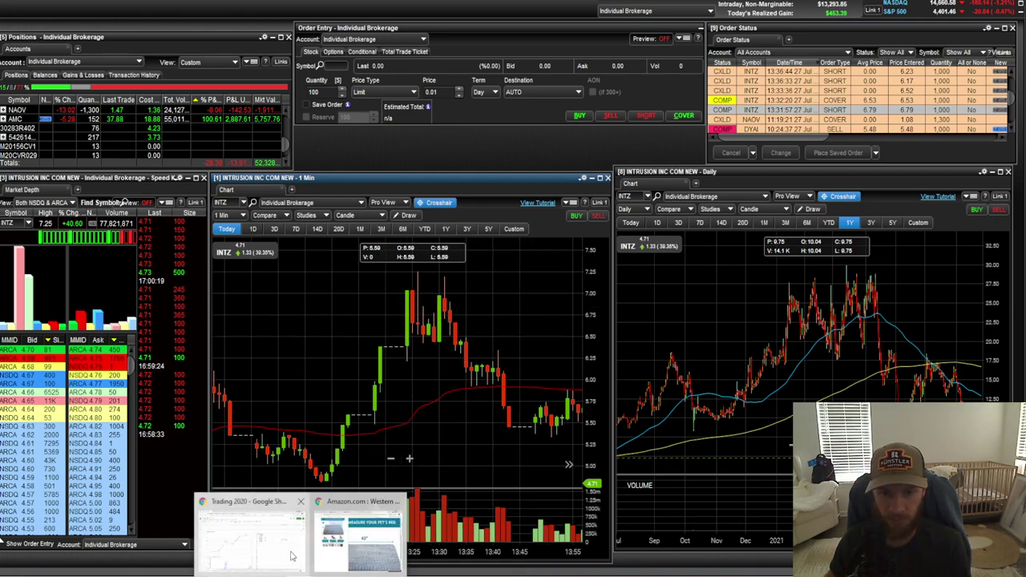
Step: Check the third and fourth trades in the spreadsheet's Intra-day Balance list and go back to the trading platform
left_click(318, 537)
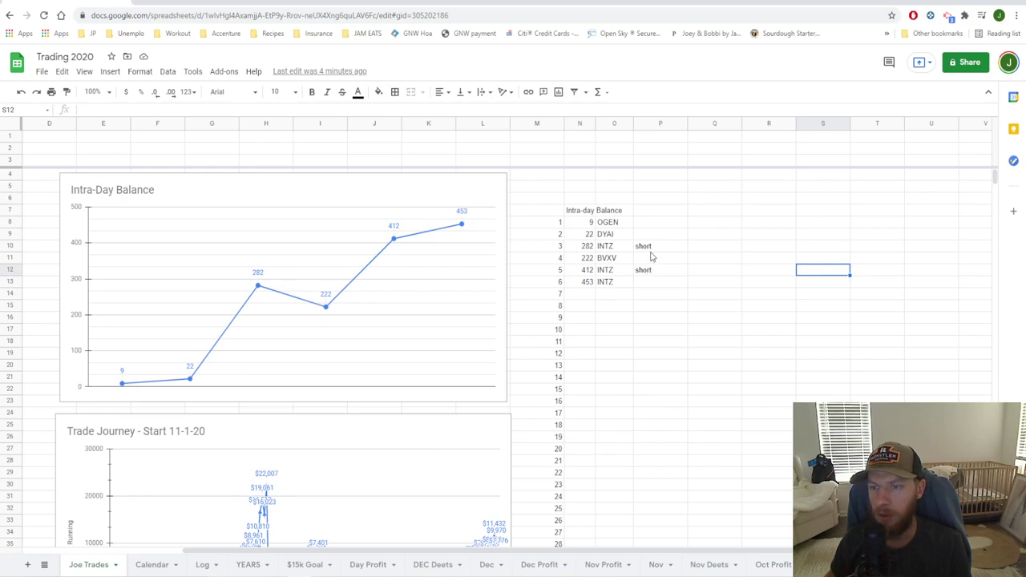
left_click(589, 246)
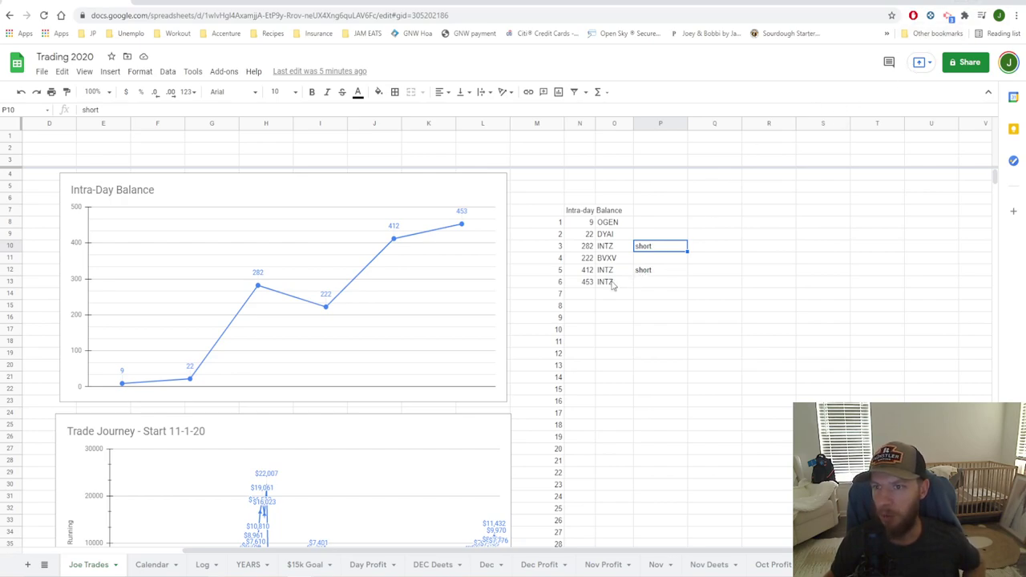
left_click(591, 261)
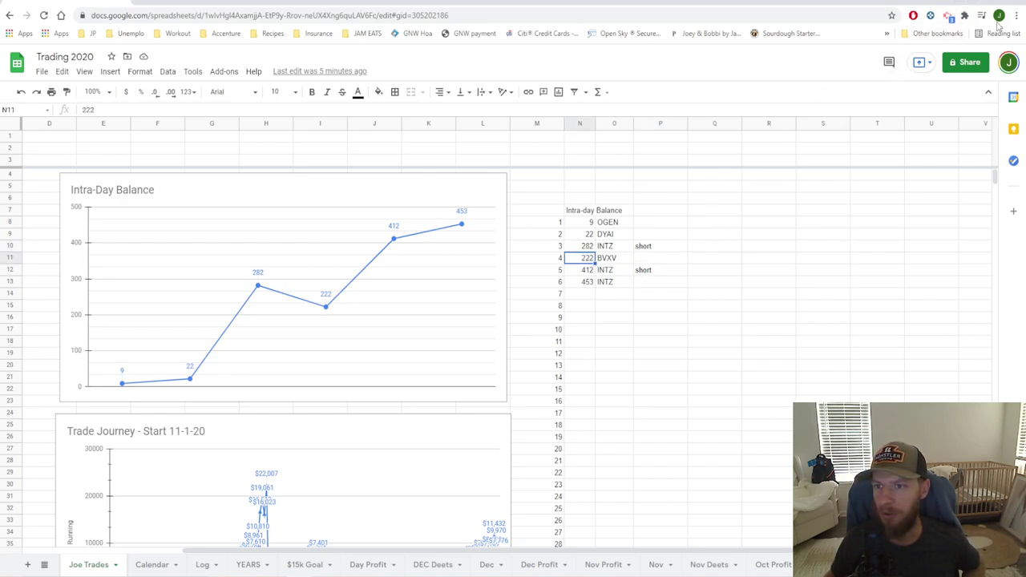
left_click(970, 2)
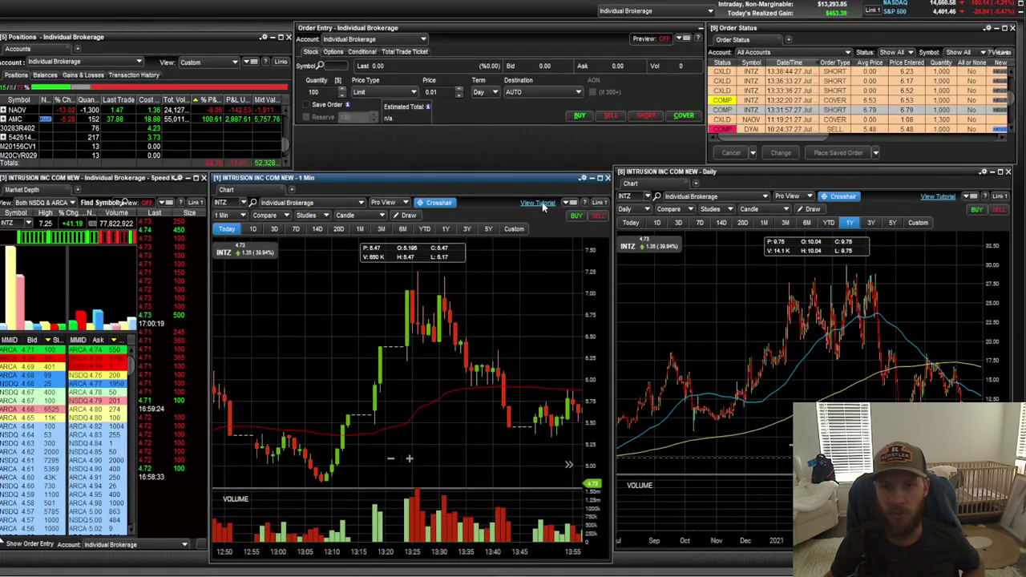
Step: Load BVXV into the linked charts and examine its 1-minute candles from the midday run-up through the early-afternoon peak
left_click(231, 201)
type("V")
key("BackSpace")
type("BX")
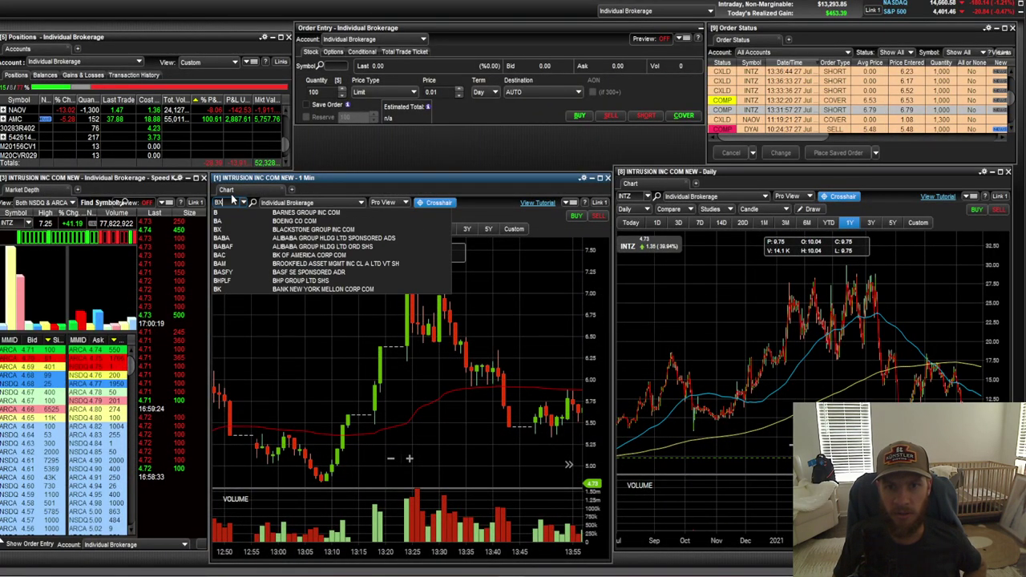
key("BackSpace")
type("VXV")
key("Return")
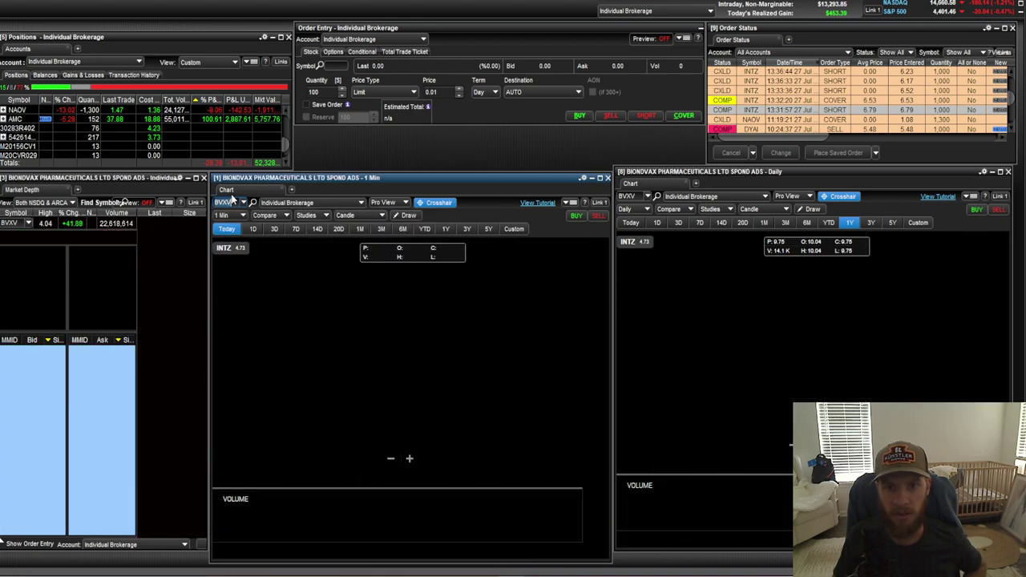
left_click_drag(355, 294, 425, 305)
scroll(431, 301, "up", 5)
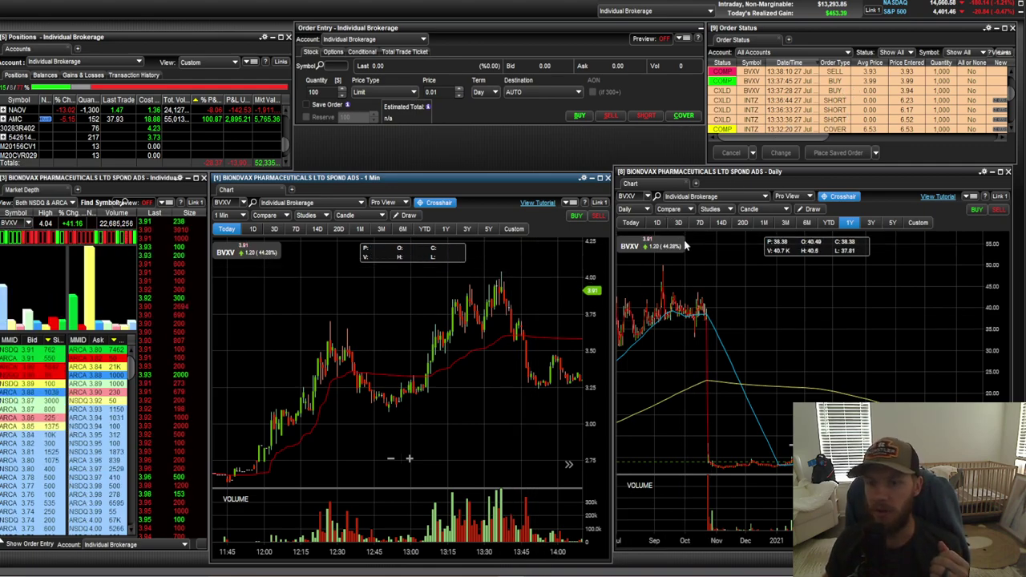
Step: Check the fifth trade in the spreadsheet's Intra-day Balance list and load INTZ into the trading platform's linked charts
mouse_move(269, 574)
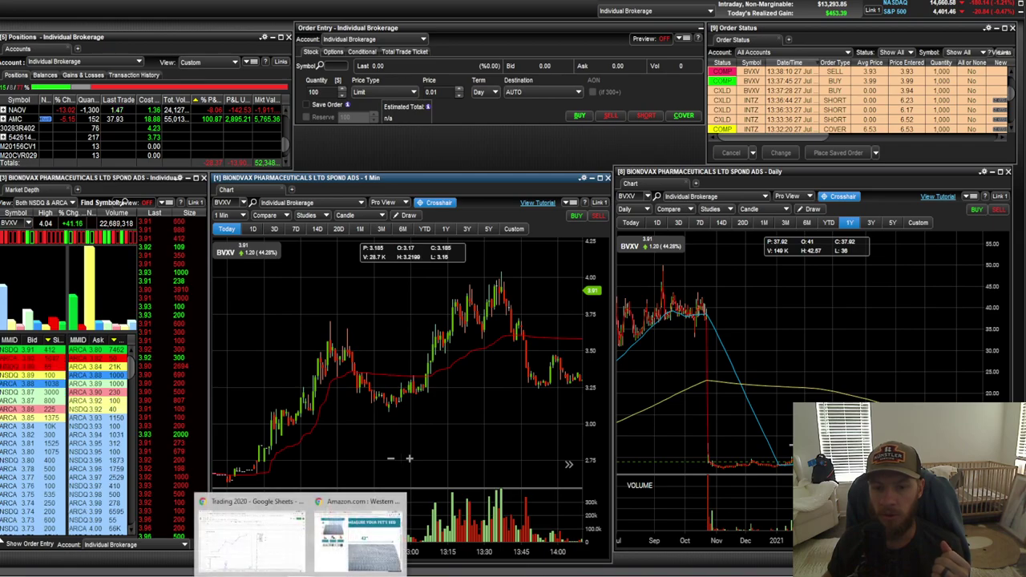
left_click(265, 537)
left_click(624, 270)
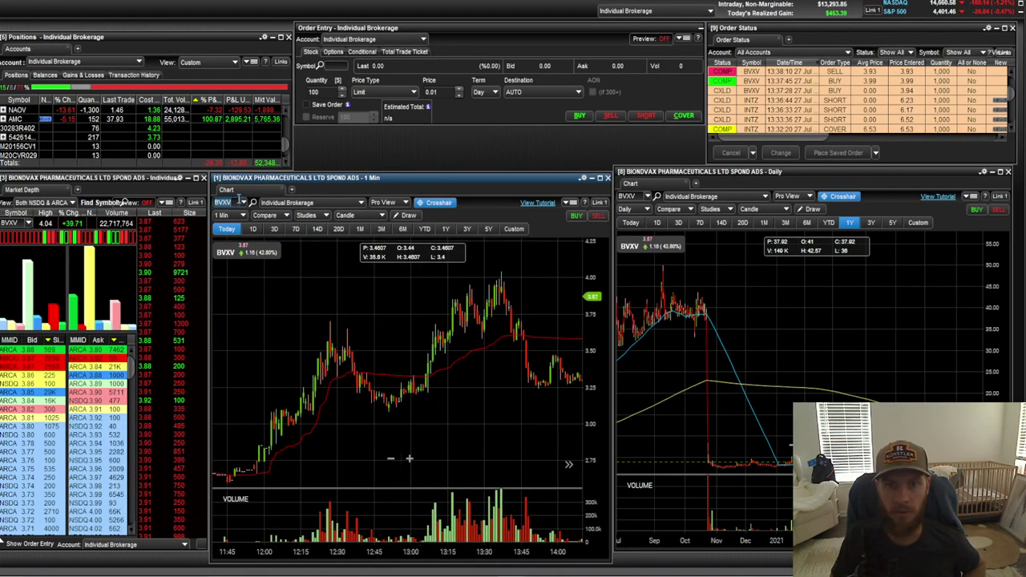
key("Return")
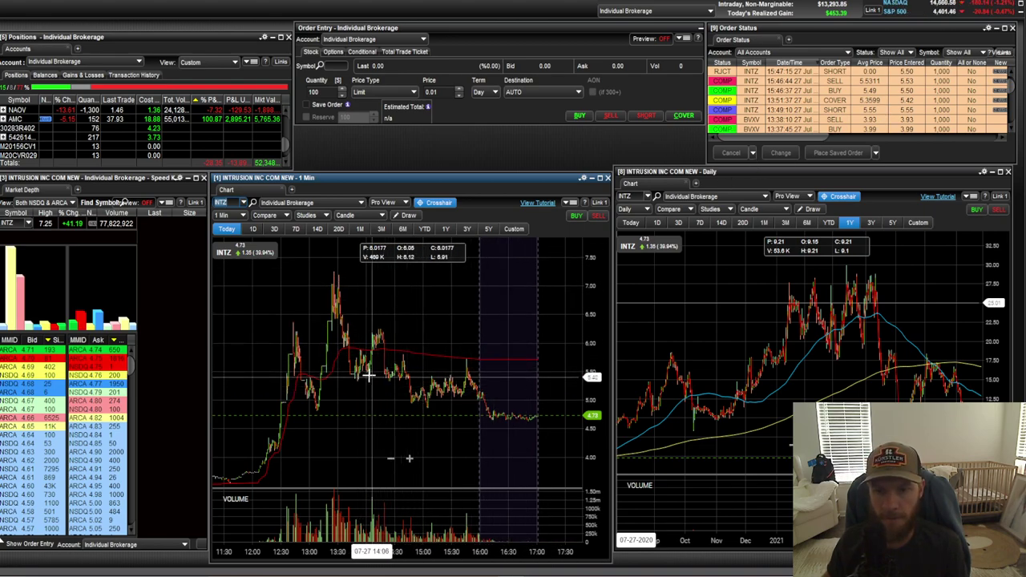
Step: Examine the INTZ 1-minute candles around the 13:49 short and its 13:51 cover
scroll(367, 376, "up", 5)
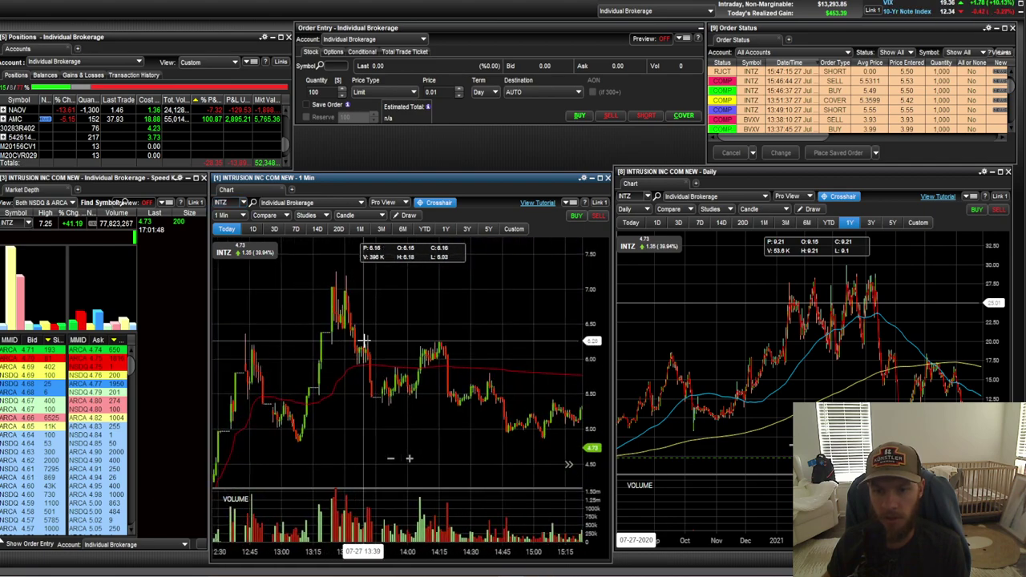
scroll(363, 341, "up", 2)
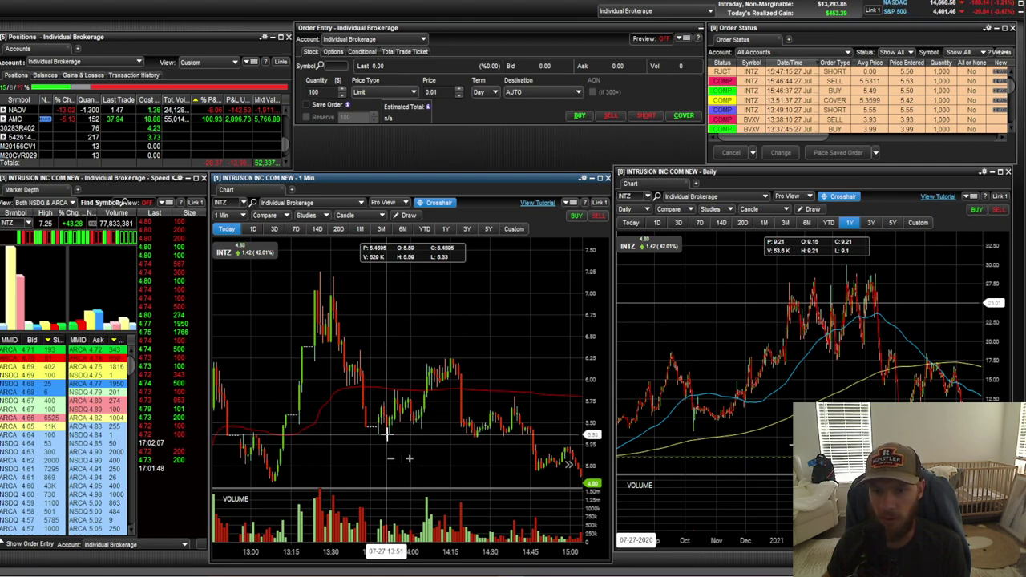
left_click_drag(420, 413, 443, 413)
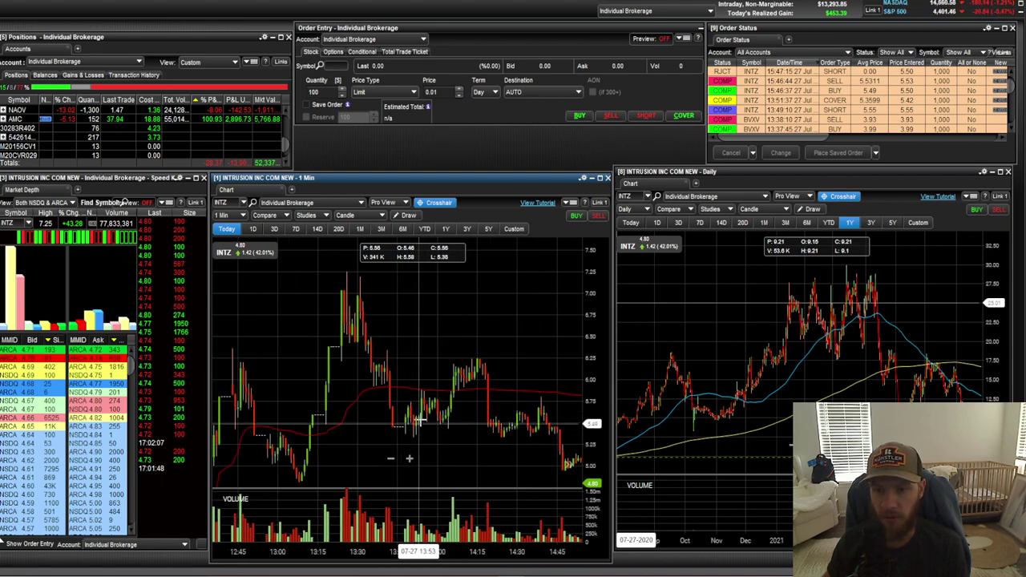
scroll(418, 418, "down", 5)
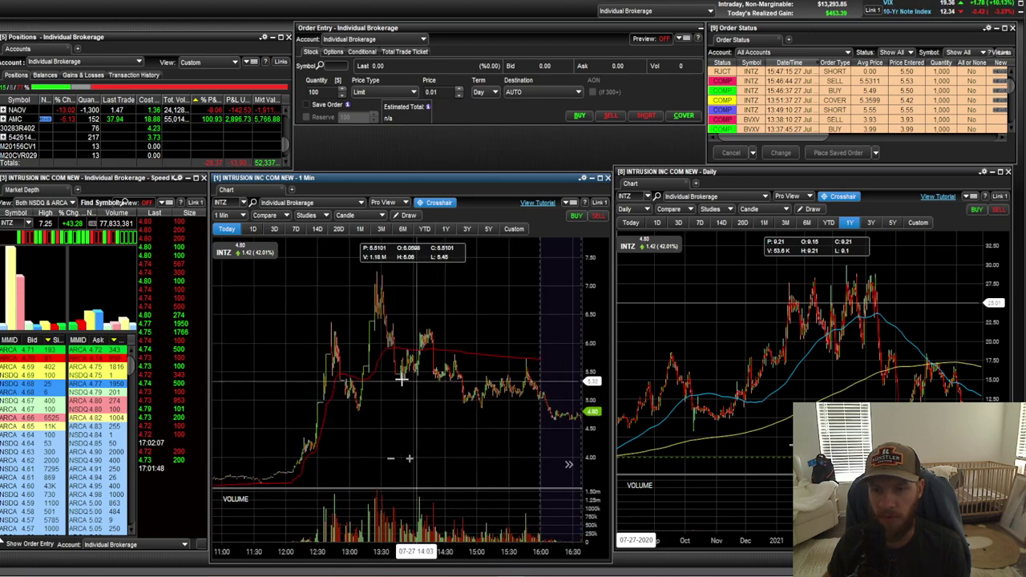
scroll(401, 378, "up", 5)
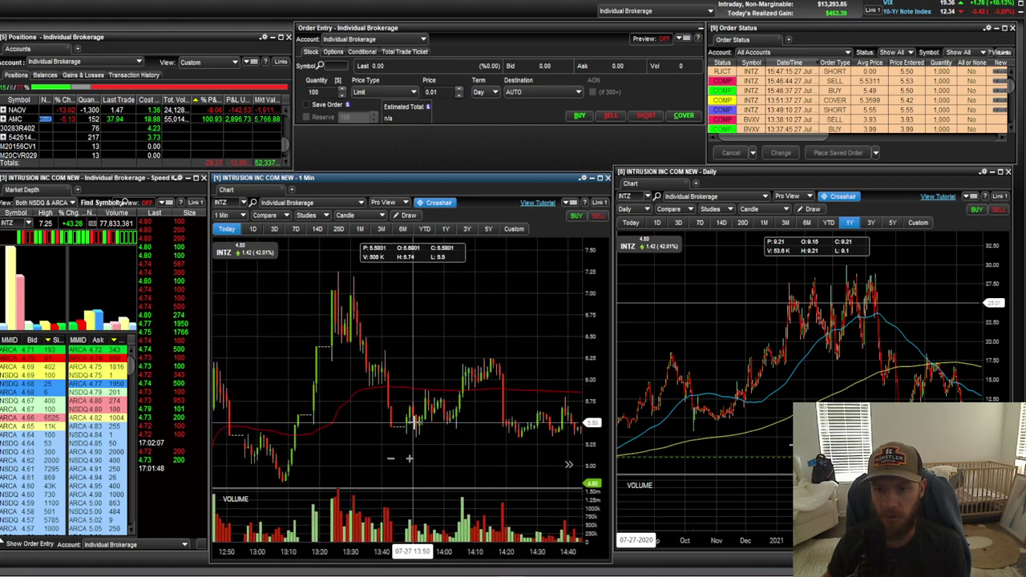
Step: Examine the INTZ 1-minute chart from the afternoon decline to the close, including the full session from premarket
scroll(457, 433, "down", 2)
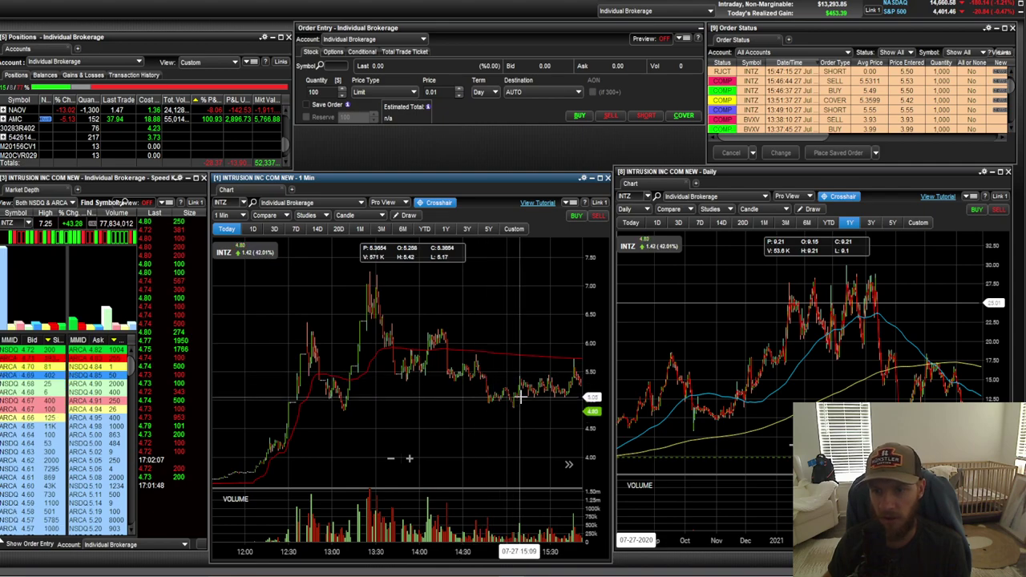
left_click_drag(521, 389, 480, 396)
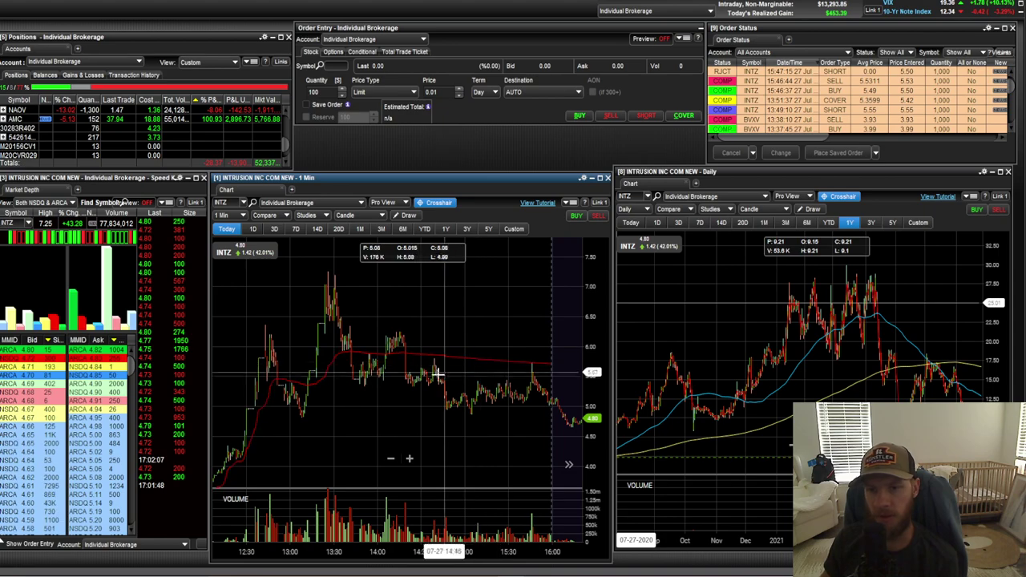
scroll(486, 369, "down", 3)
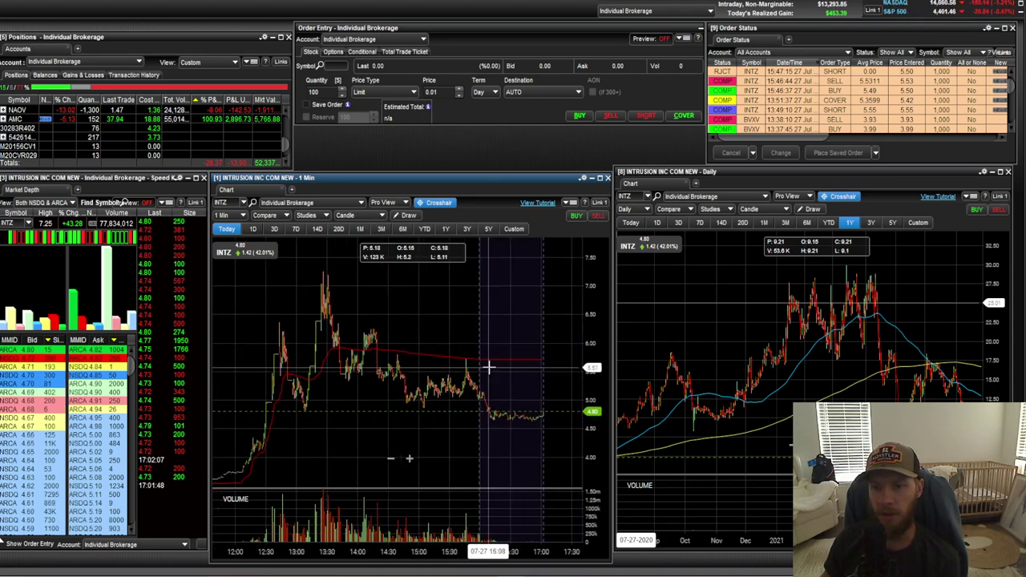
scroll(396, 368, "down", 1)
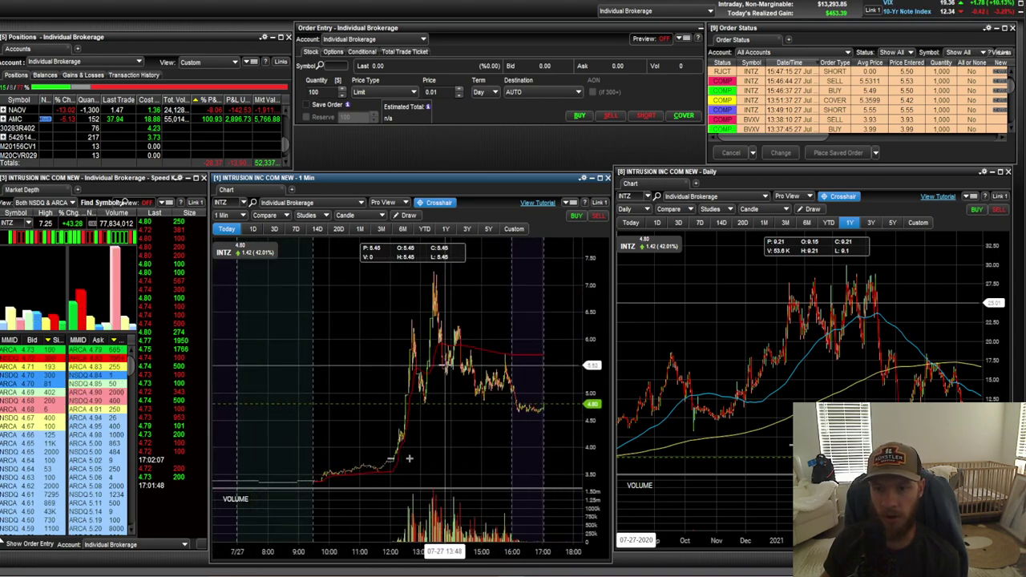
Step: Compare the INTZ price action with the VWAP line from the 13:30 peak through the drop around 14:18
scroll(444, 366, "up", 4)
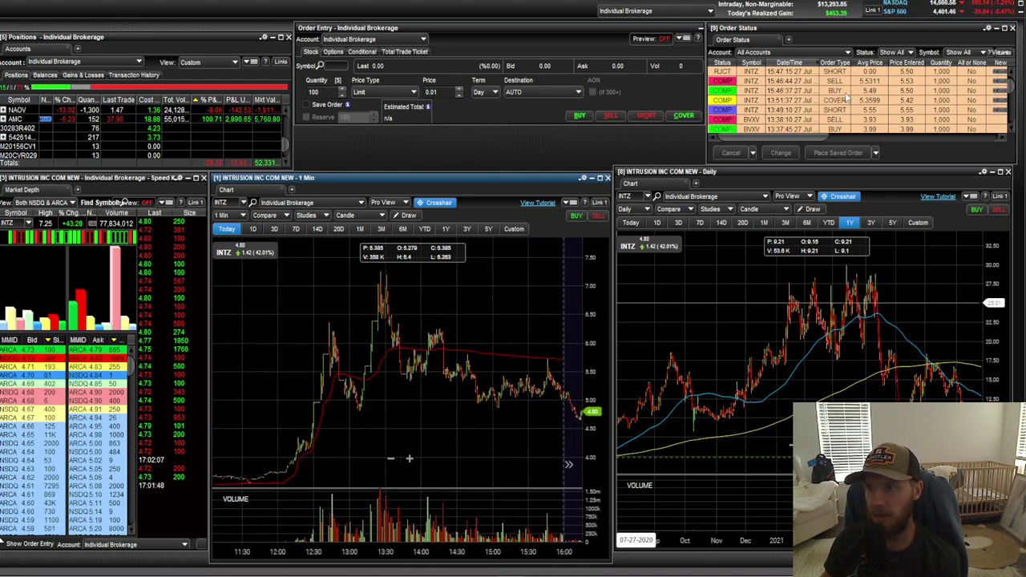
scroll(397, 397, "up", 4)
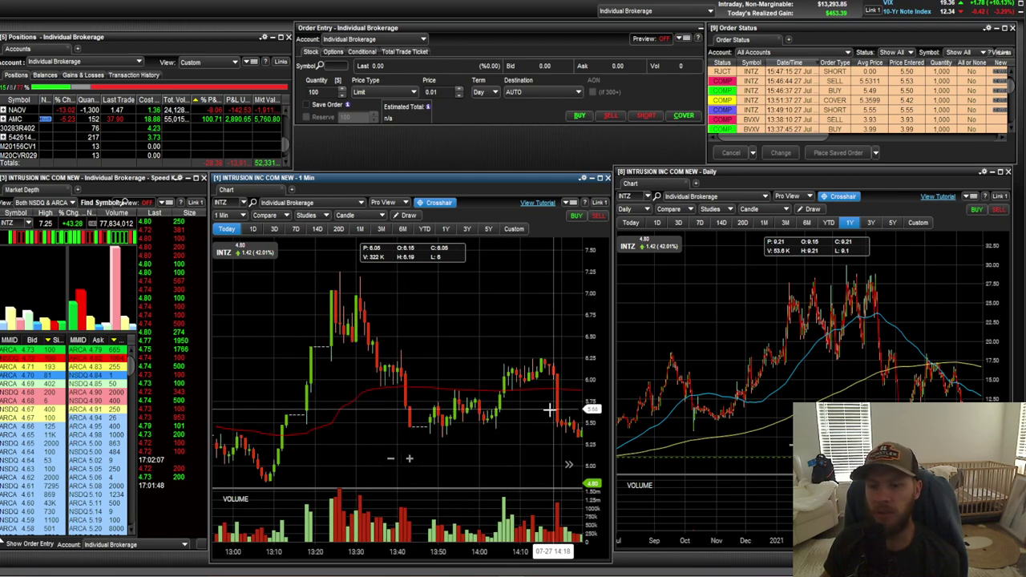
left_click_drag(550, 410, 445, 392)
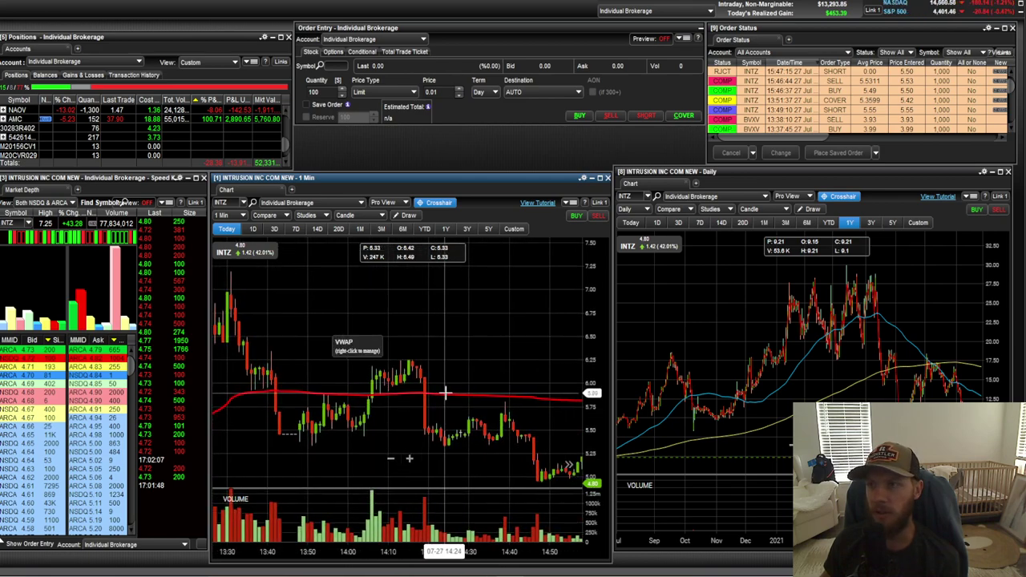
scroll(445, 393, "down", 4)
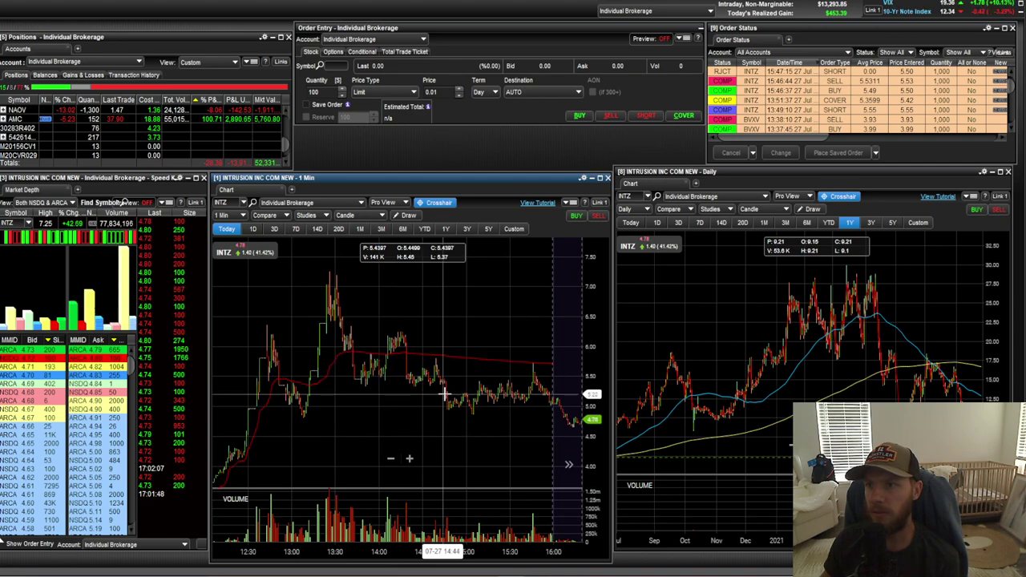
Step: Examine the INTZ spike around 15:46 and check the completed 15:46 buy and sell in the order history
left_click_drag(515, 429, 491, 438)
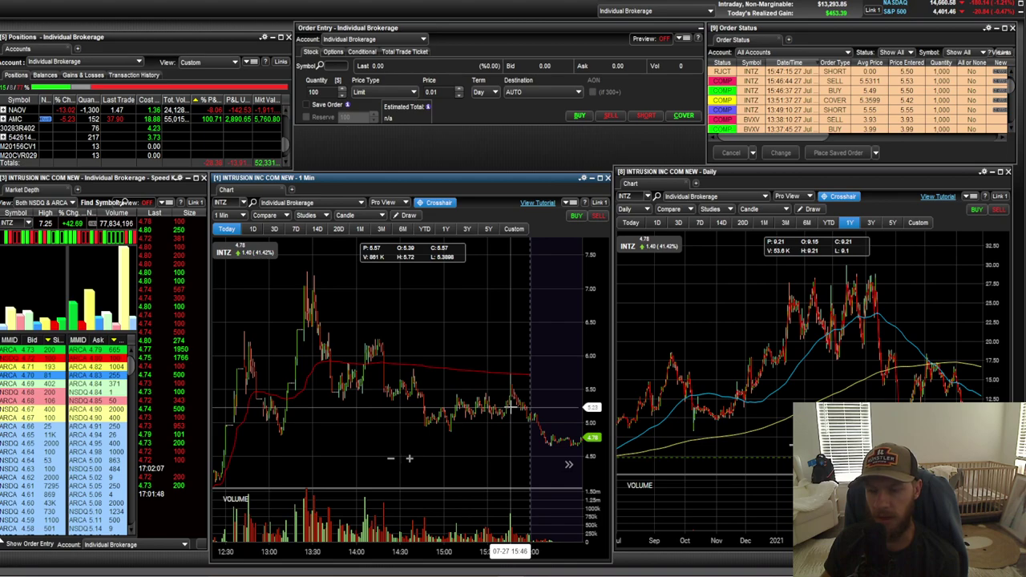
scroll(497, 405, "up", 3)
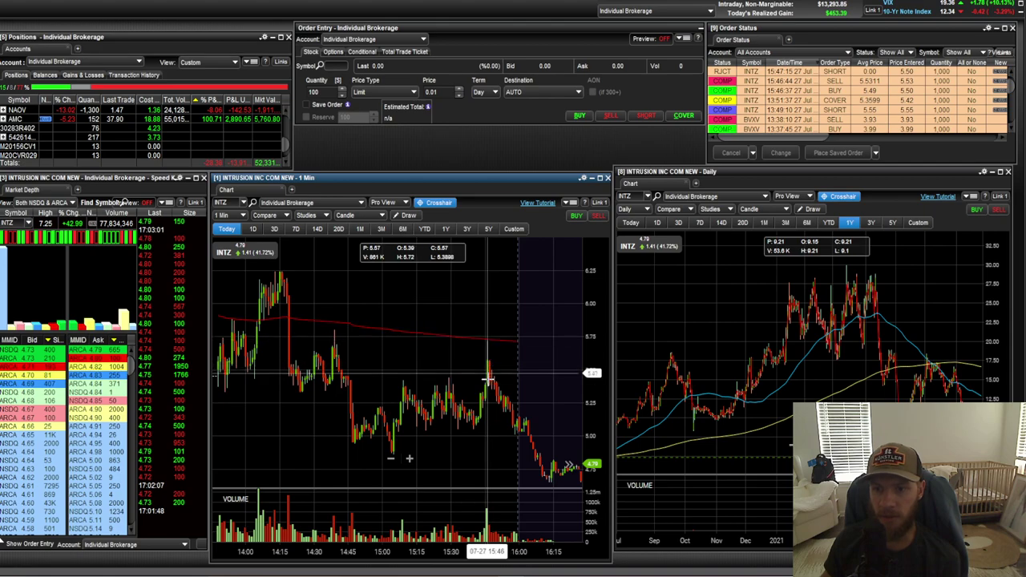
scroll(505, 368, "up", 5)
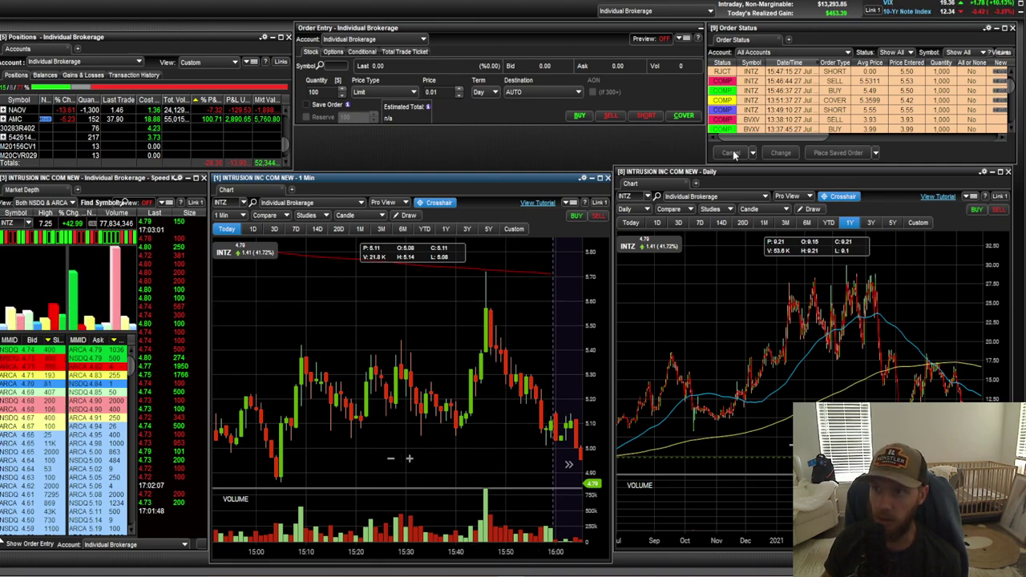
left_click(869, 93)
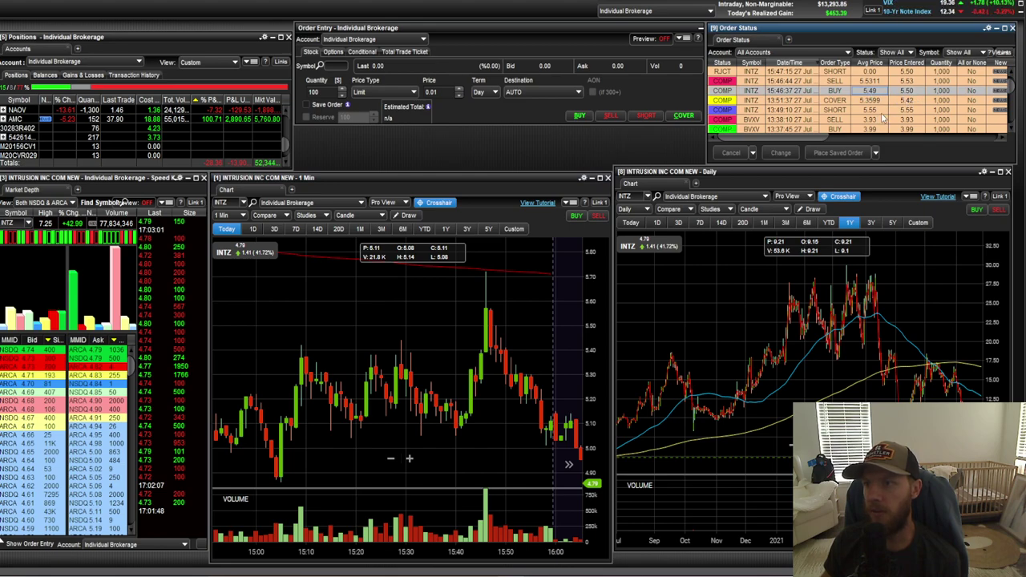
left_click(881, 84)
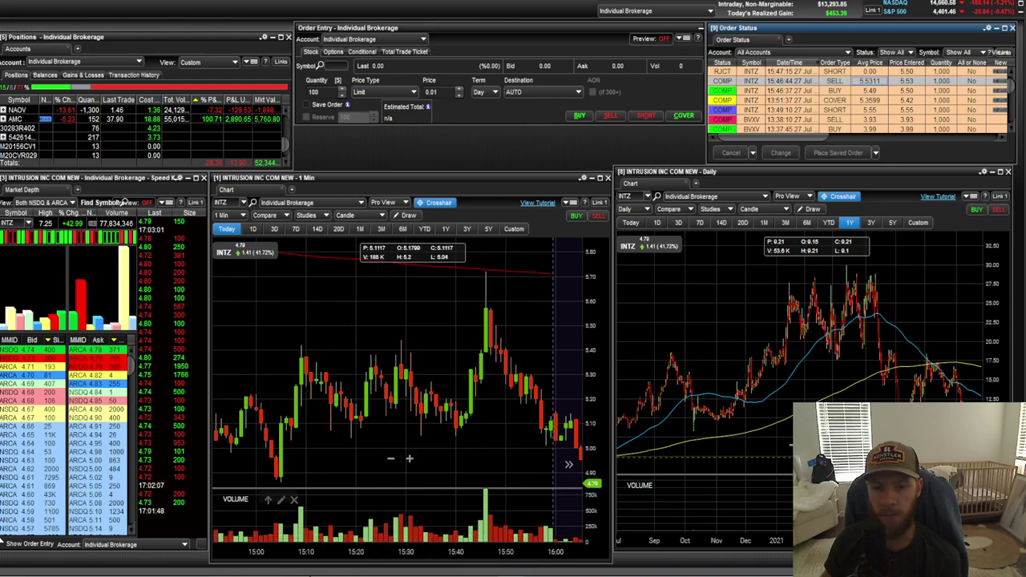
Step: Review the spreadsheet's Intra-day Balance list from the first OGEN trade to the sixth INTZ trade and return to the trading platform
left_click(261, 538)
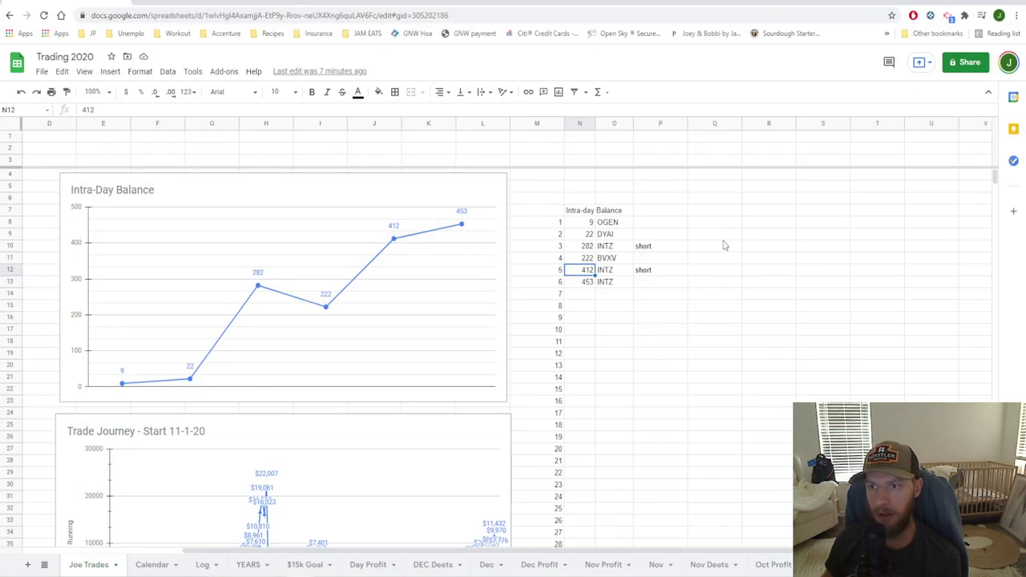
left_click(738, 307)
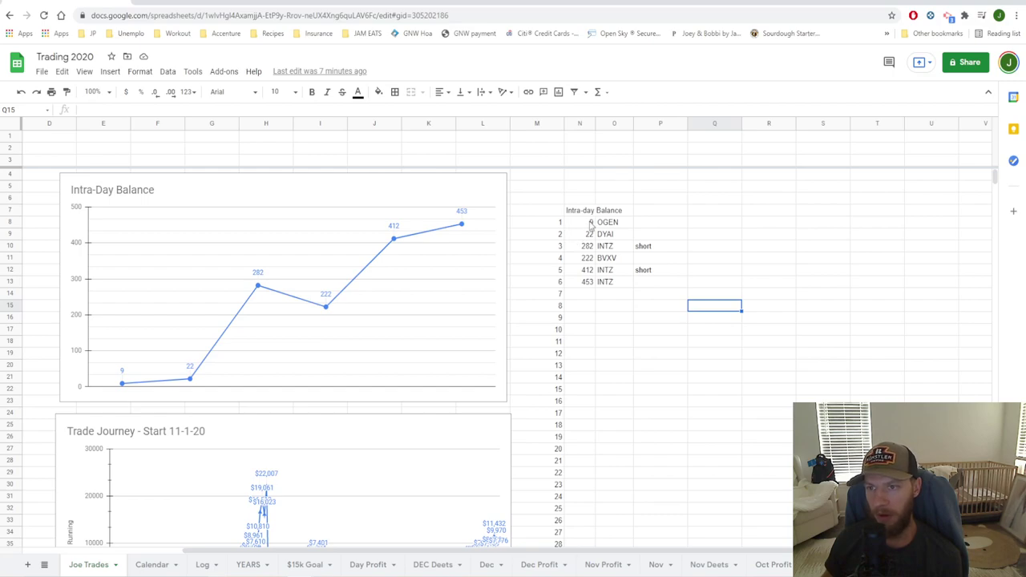
left_click(591, 225)
left_click(586, 284)
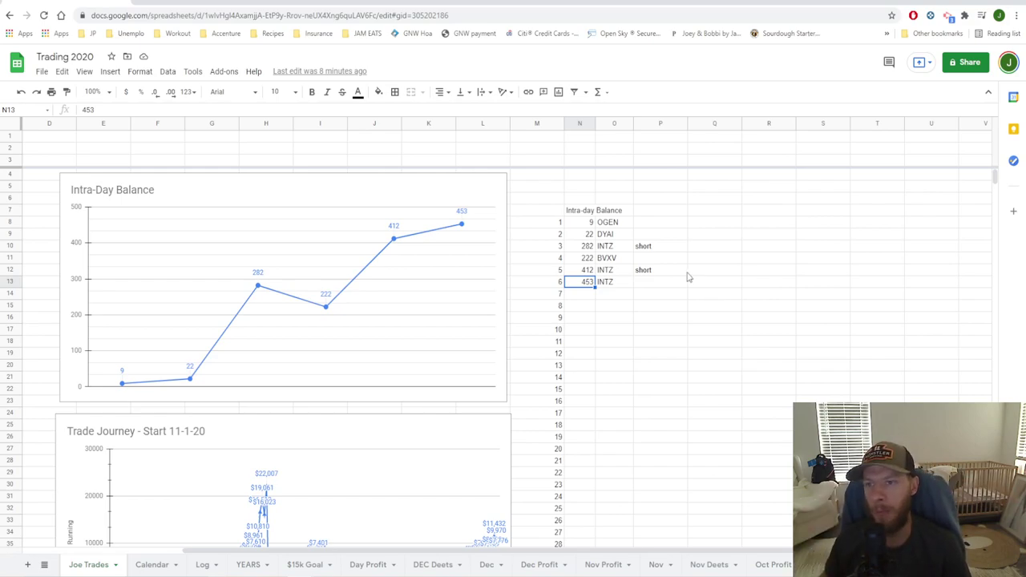
left_click(746, 296)
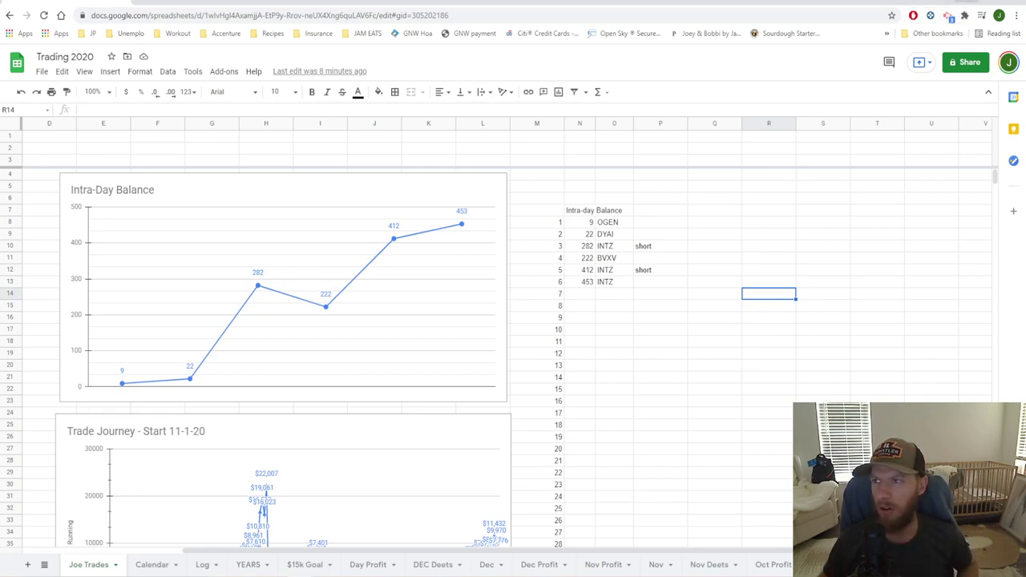
left_click(967, 2)
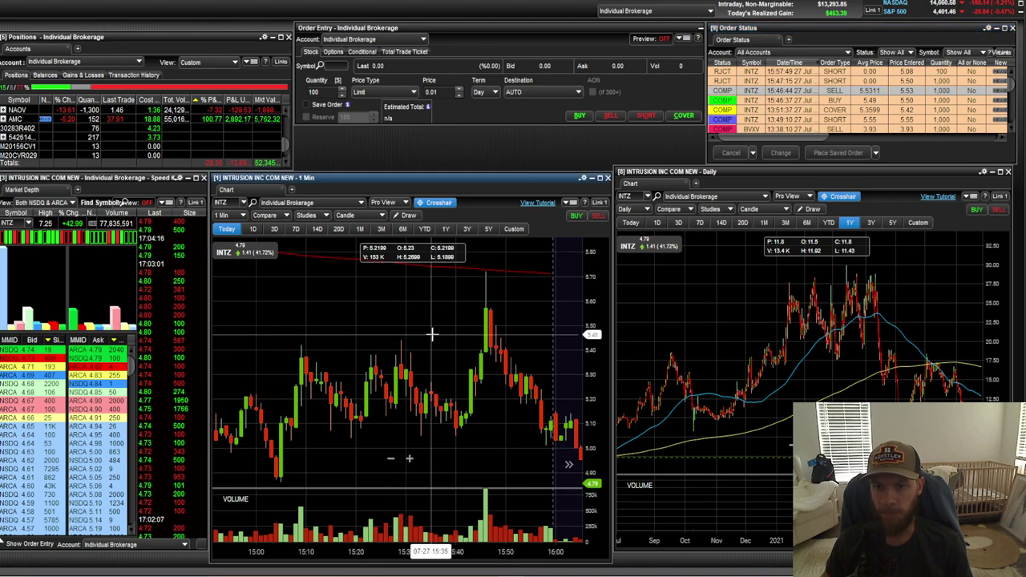
Step: Load NAOV into the linked 1-minute and daily charts
scroll(422, 341, "down", 2)
scroll(423, 340, "left", 3)
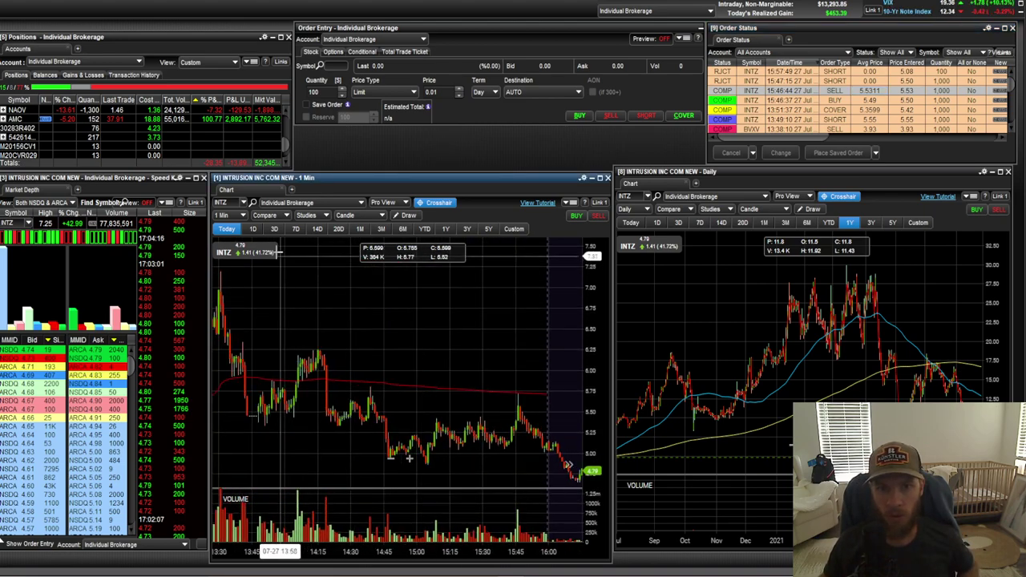
left_click(231, 204)
type("NA")
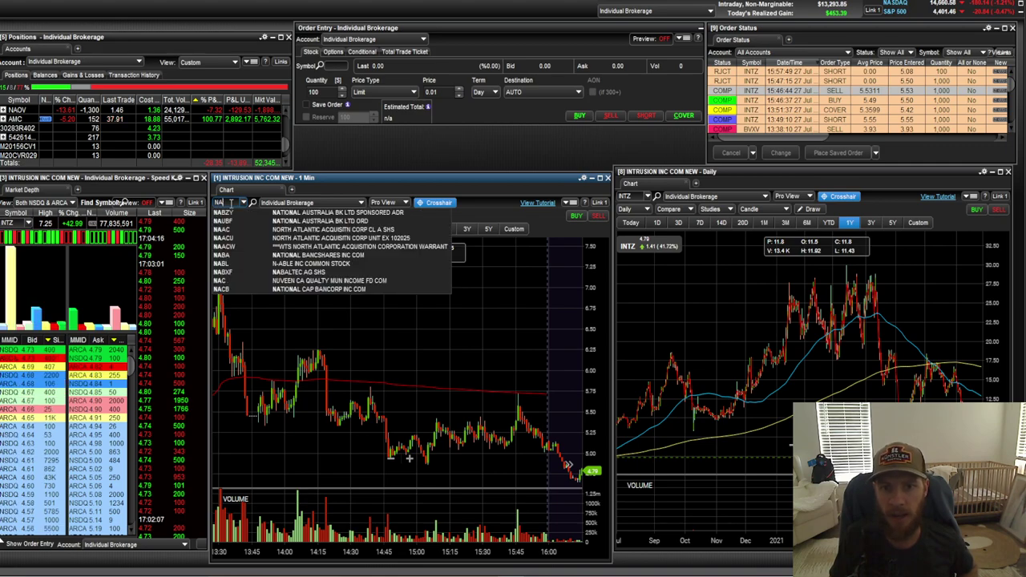
type("OV")
key("Return")
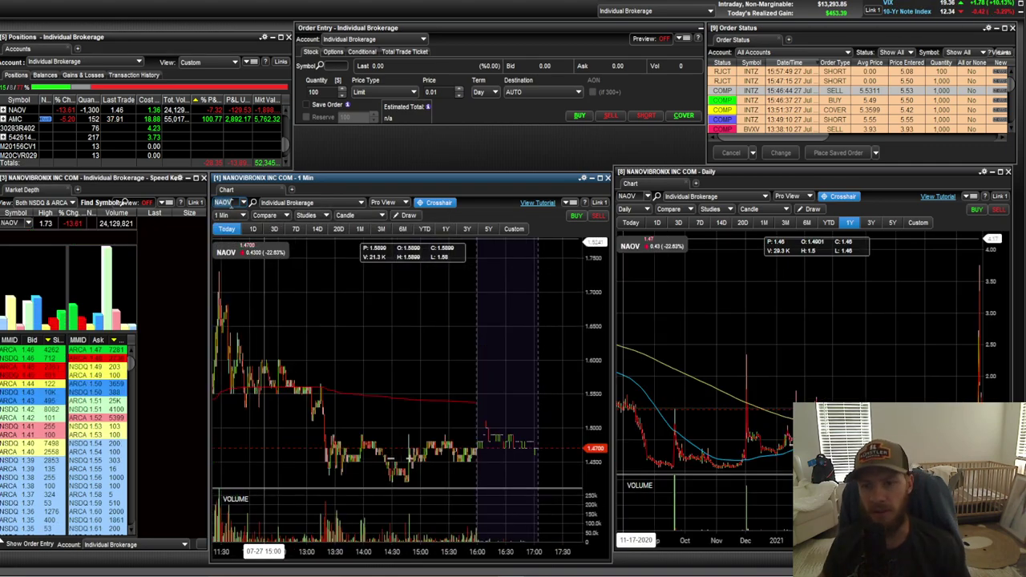
Step: Examine the NAOV 1-minute chart across the July 26 and 27 sessions and the run-up before them
scroll(390, 328, "down", 5)
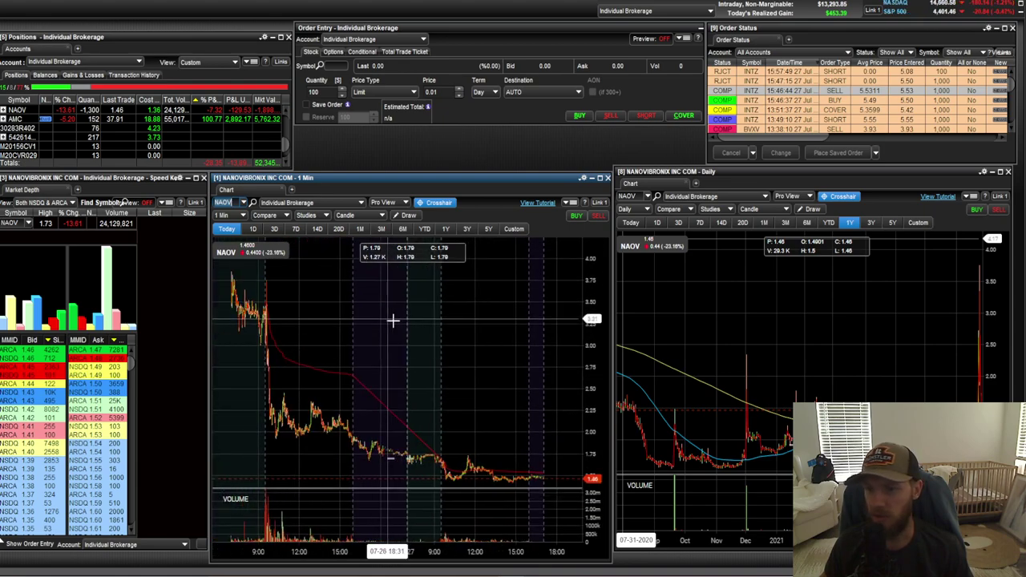
scroll(397, 324, "down", 3)
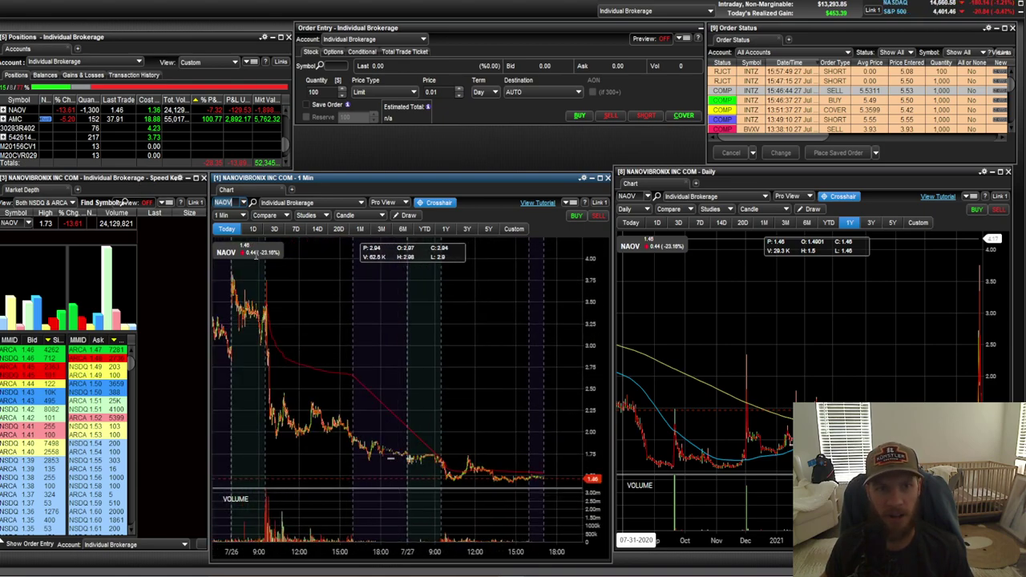
left_click_drag(313, 300, 469, 300)
scroll(463, 319, "up", 3)
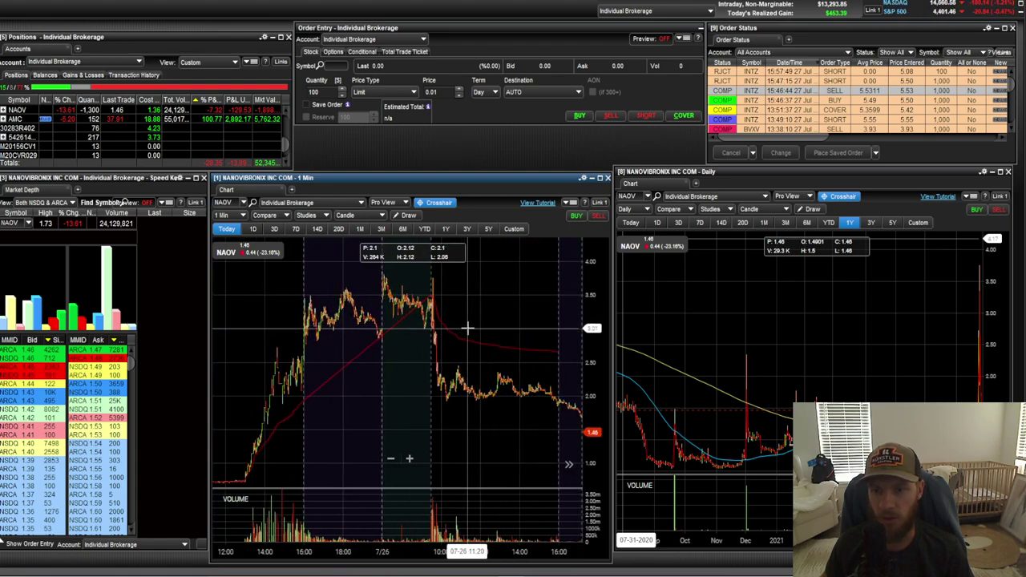
Step: Examine the NAOV 1-minute chart from the July 23 run-up through the July 26 pre-market and opening drop
scroll(467, 327, "down", 4)
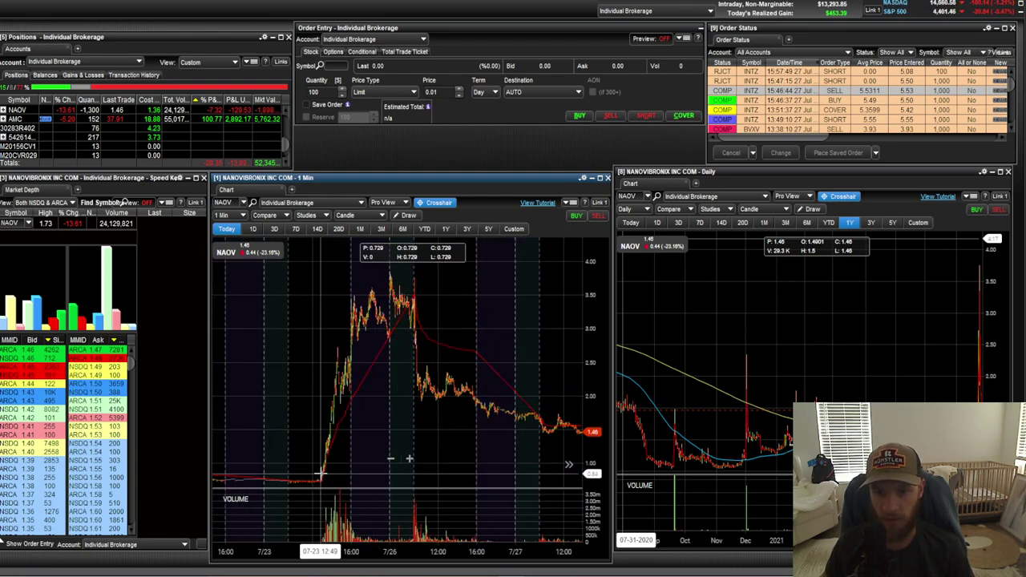
scroll(336, 449, "up", 4)
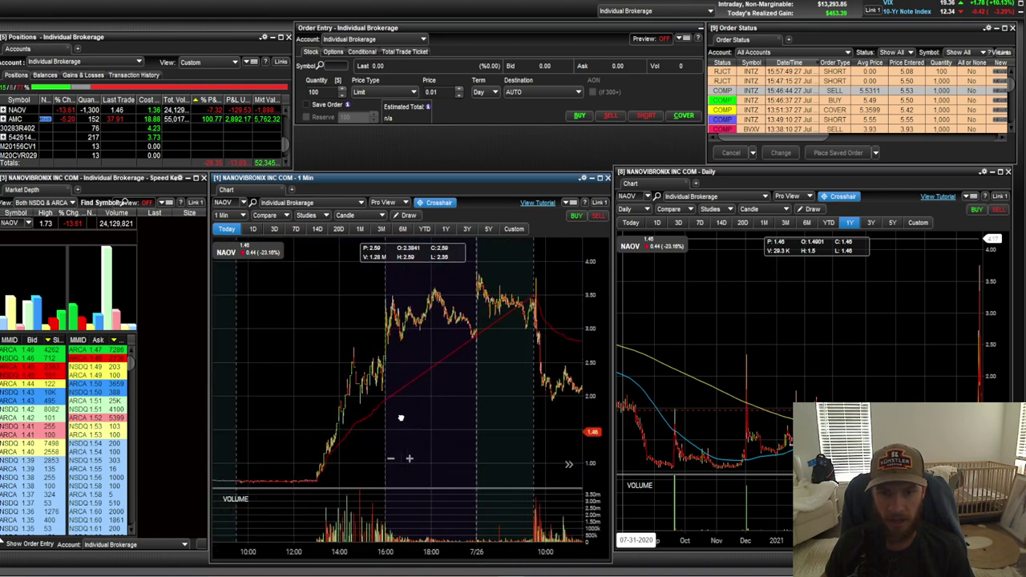
scroll(351, 458, "up", 3)
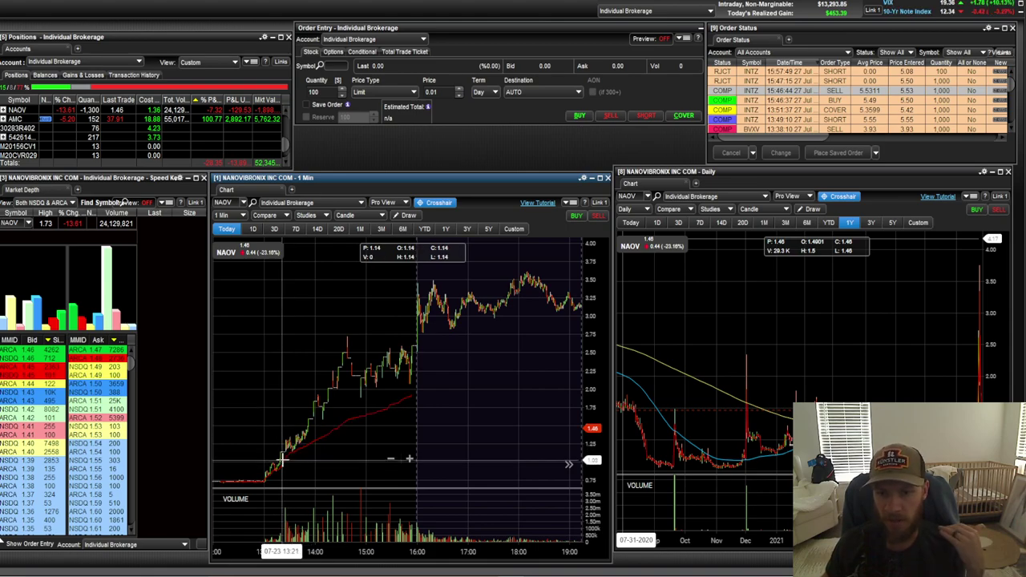
left_click_drag(273, 438, 336, 458)
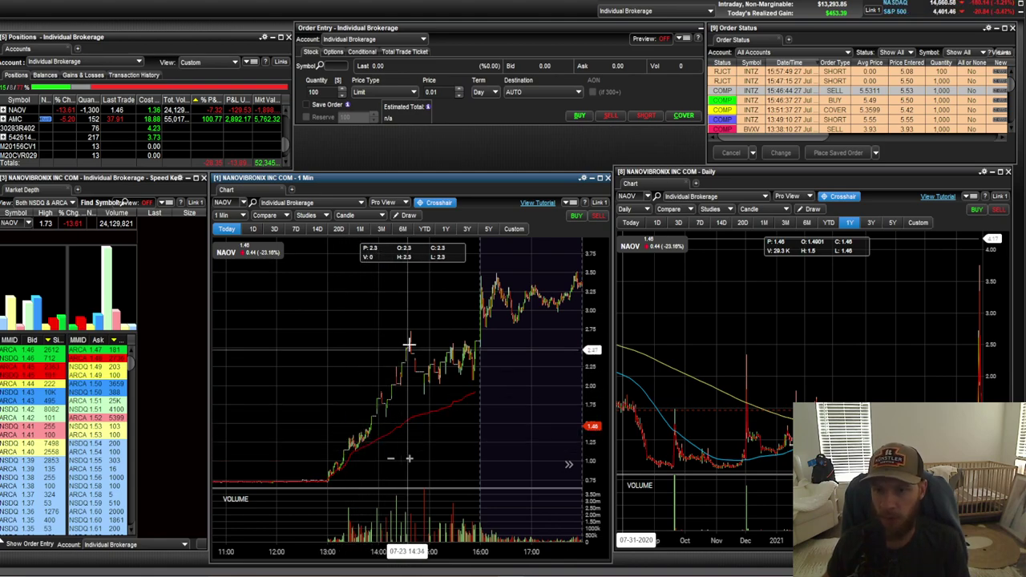
left_click_drag(465, 382, 417, 389)
scroll(417, 389, "down", 3)
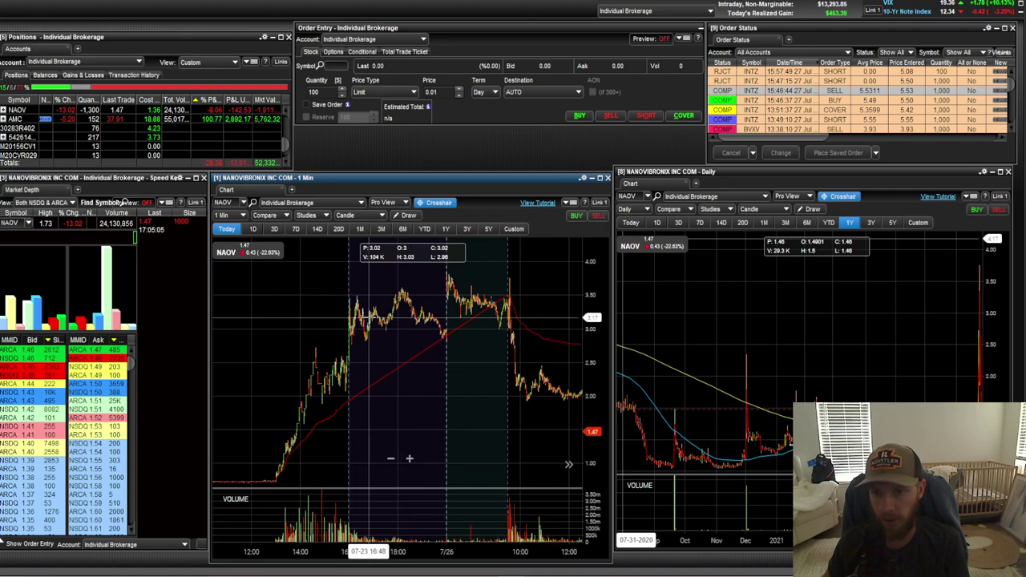
left_click_drag(479, 342, 437, 341)
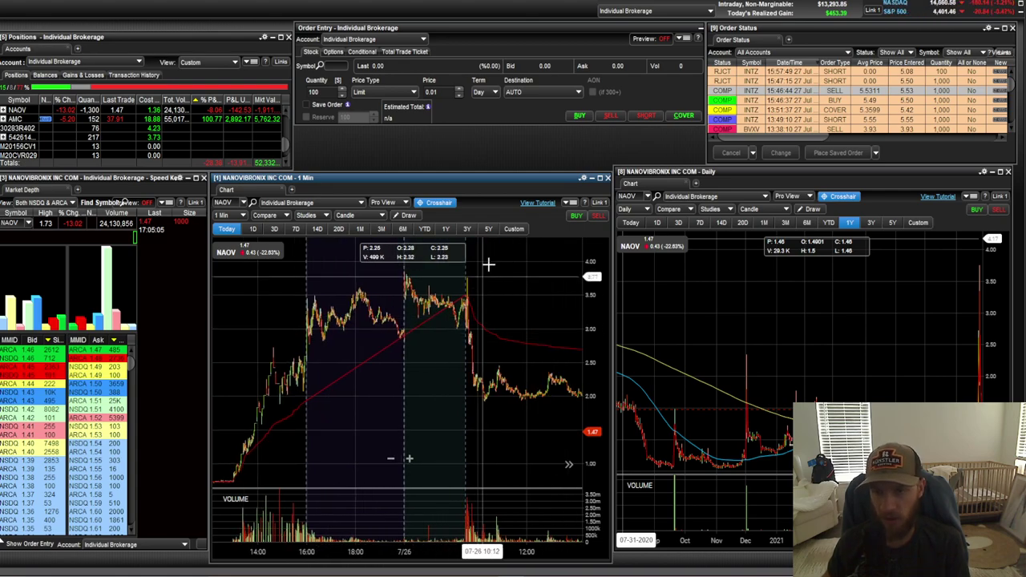
Step: Switch the NAOV 1-minute chart to the one-year daily view and examine the price history back to 2016
left_click(460, 234)
scroll(460, 366, "down", 6)
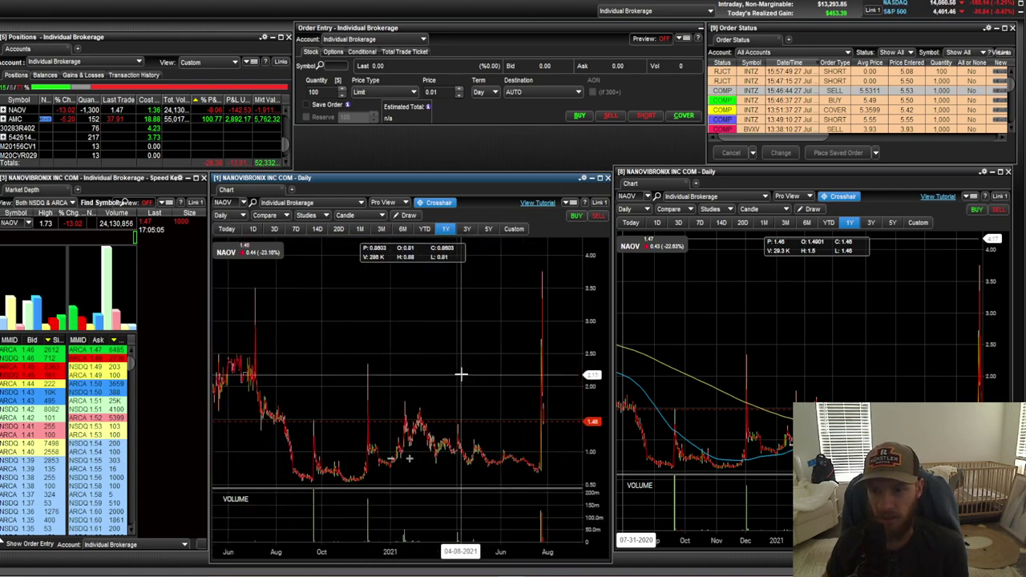
scroll(437, 344, "down", 4)
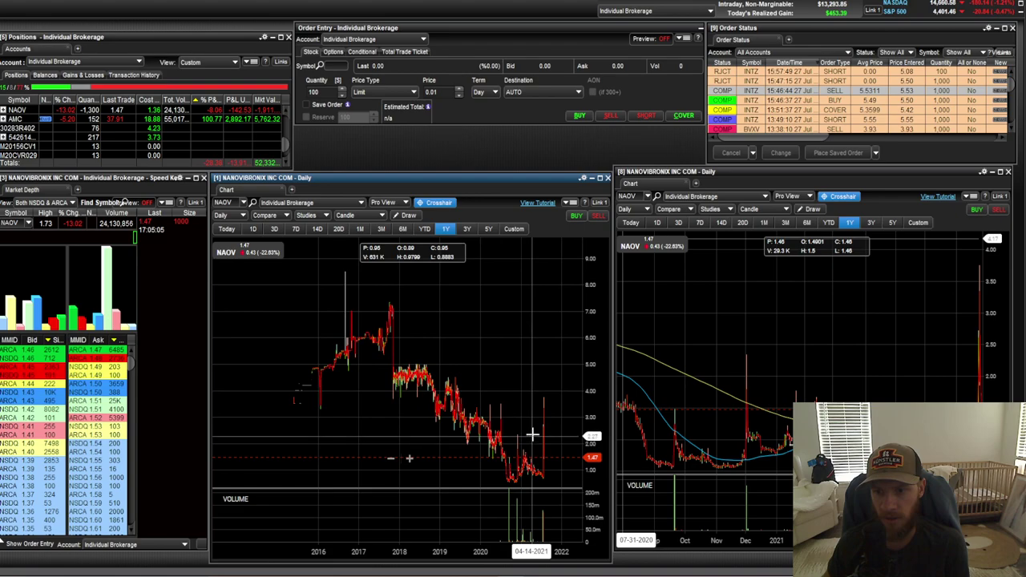
scroll(461, 376, "up", 3)
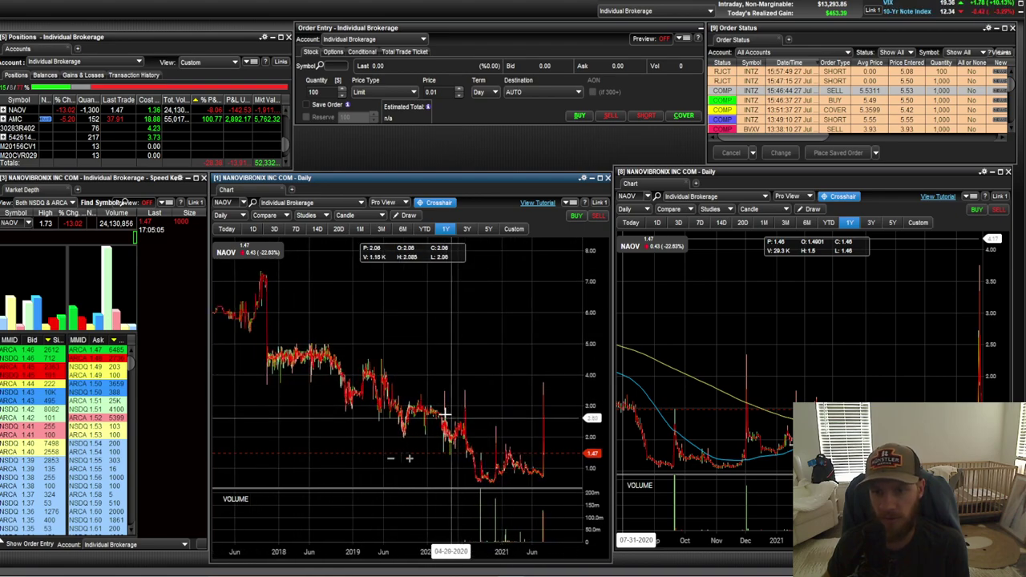
scroll(469, 383, "down", 3)
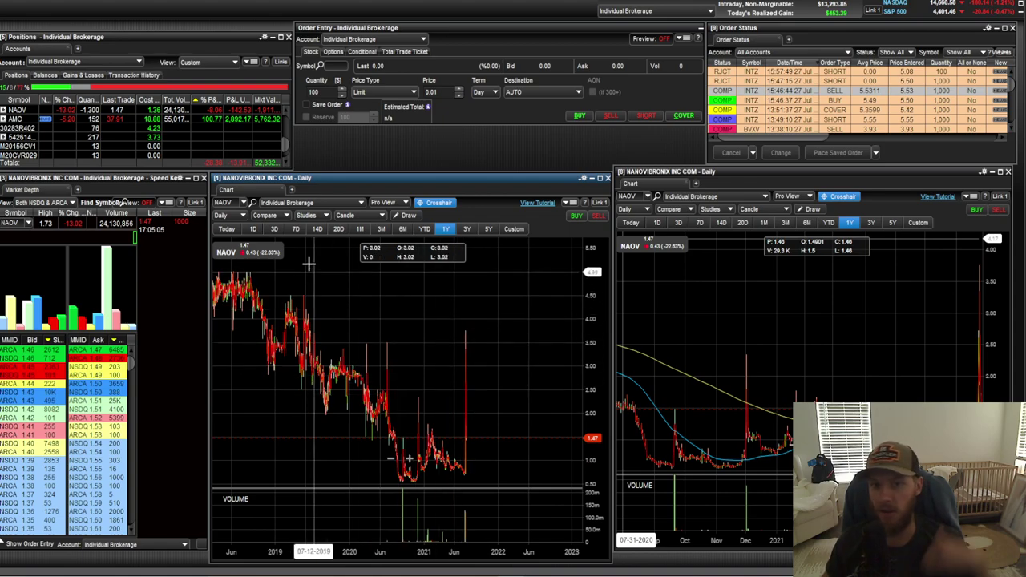
Step: Return the NAOV chart to the 1-minute intraday view and compare the July 26 sell-off with the July 27 session
left_click(227, 230)
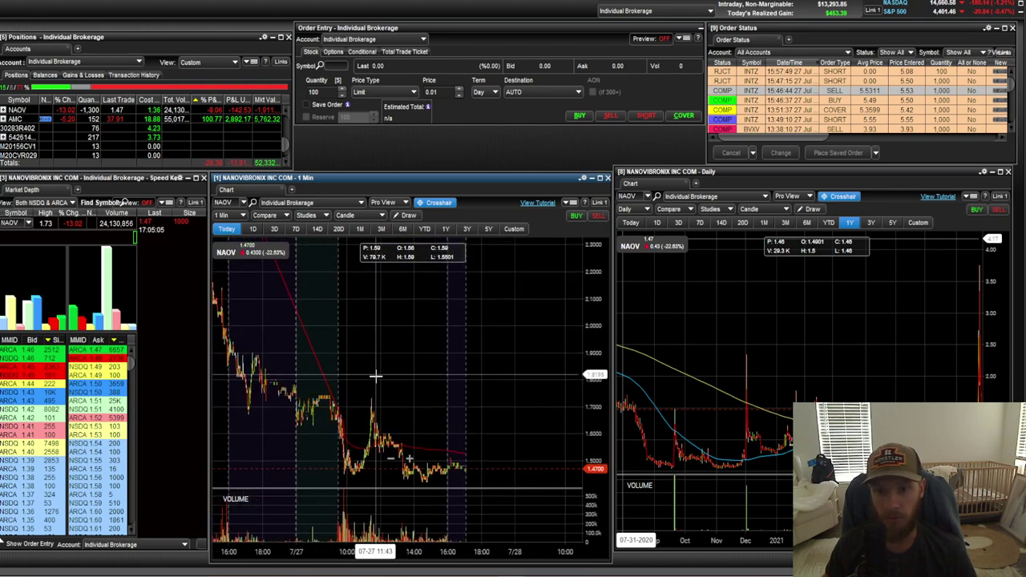
scroll(376, 379, "down", 3)
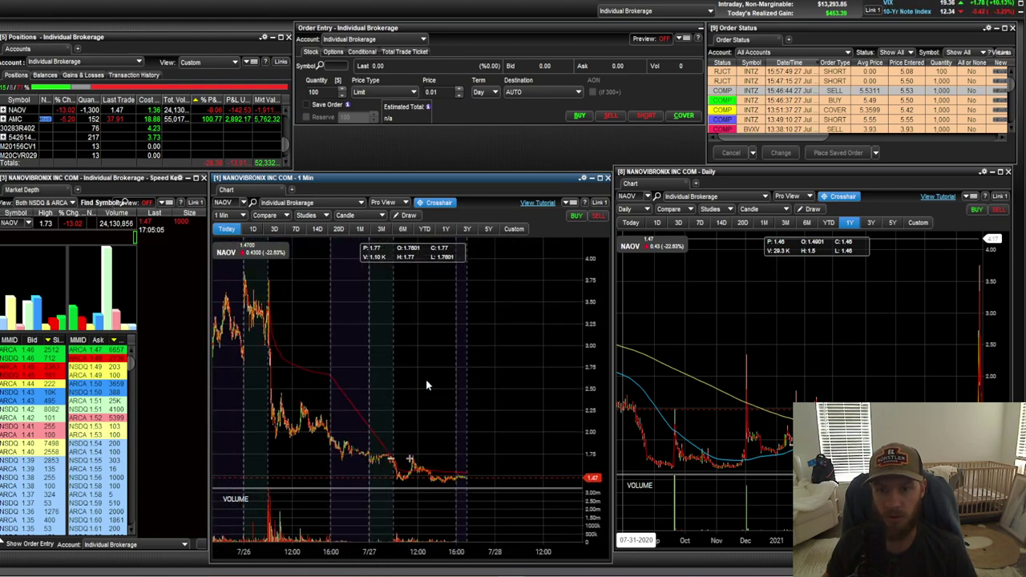
left_click_drag(443, 378, 480, 377)
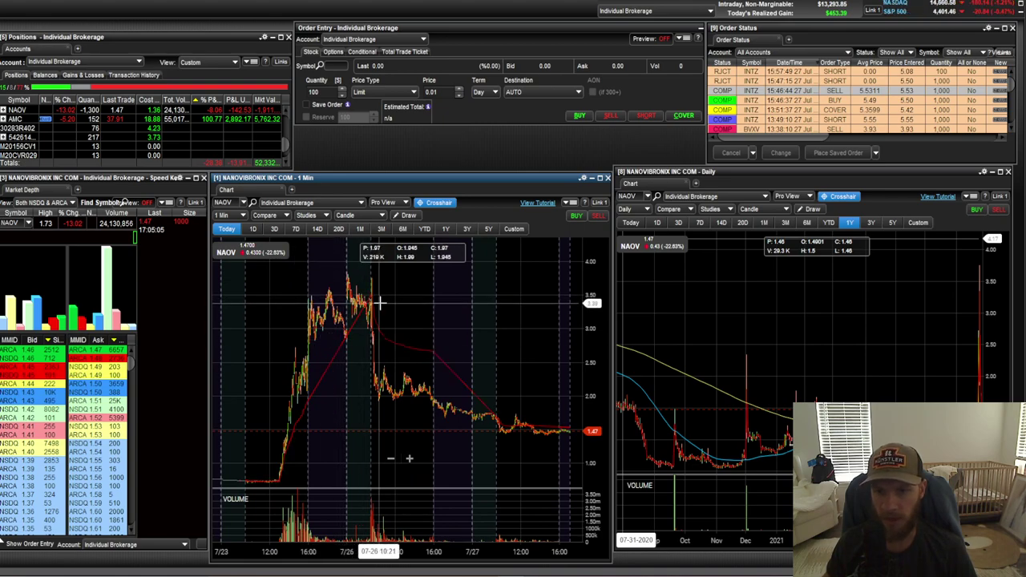
scroll(394, 367, "up", 5)
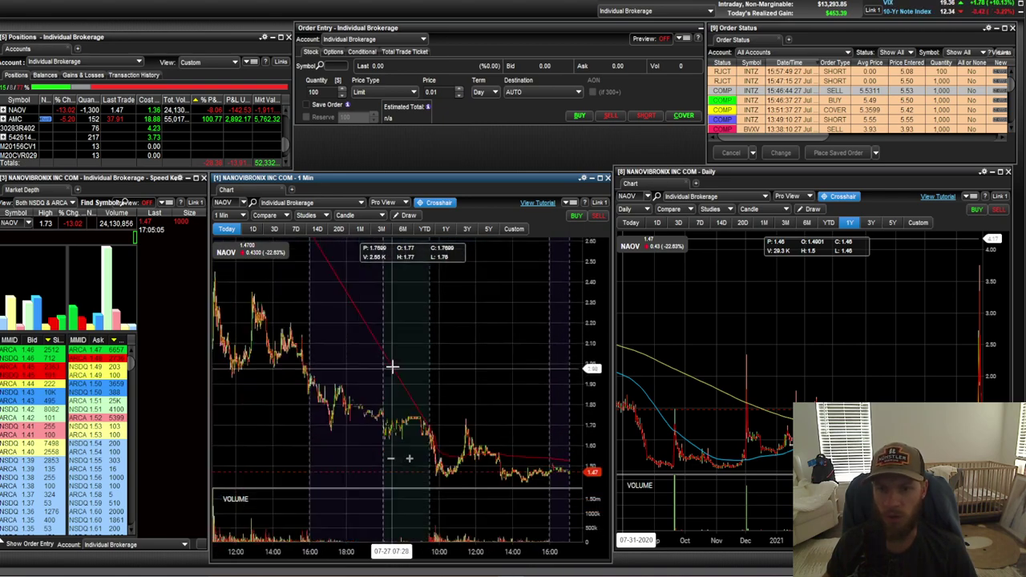
scroll(267, 348, "down", 5)
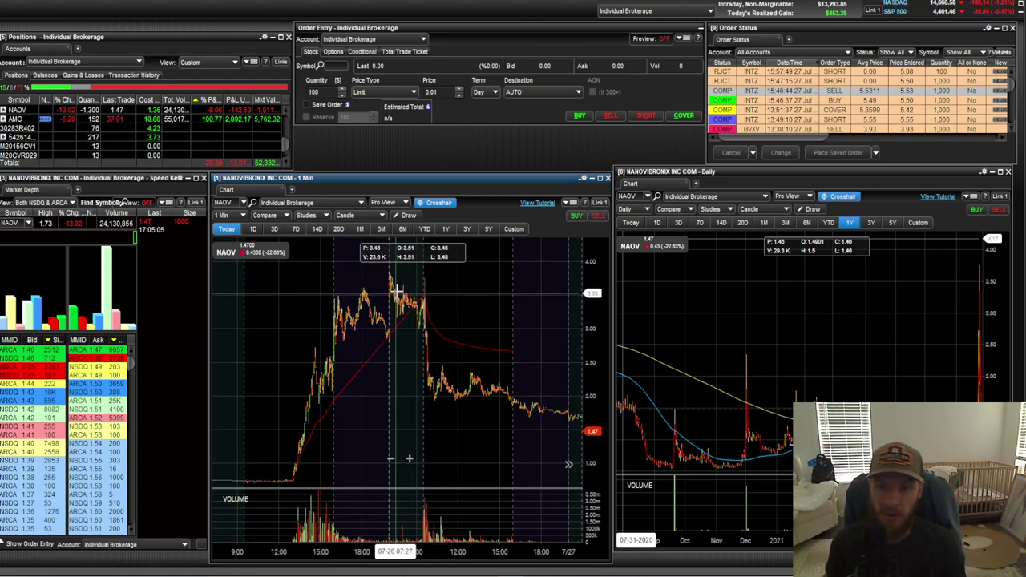
left_click_drag(471, 299, 430, 298)
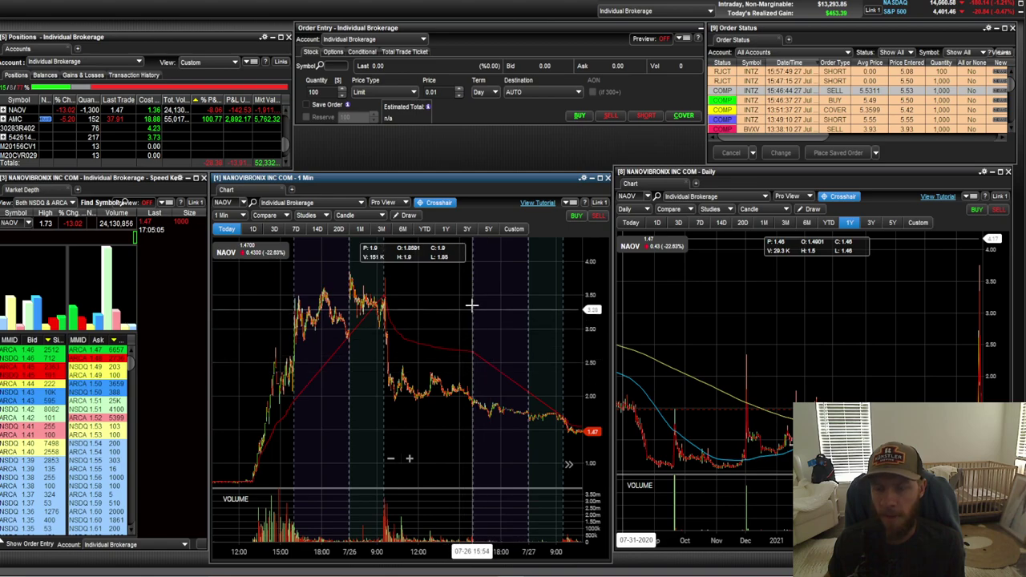
Step: Check NAOV's one-year daily view, and trace the July 26 to 27 decline on the 1-minute chart alongside the held position
left_click(446, 229)
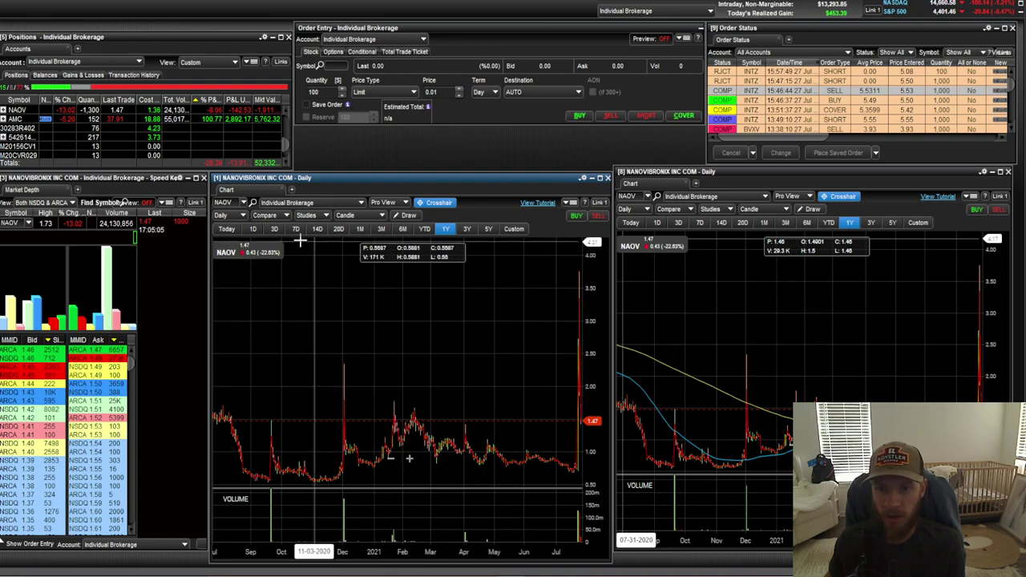
left_click(224, 231)
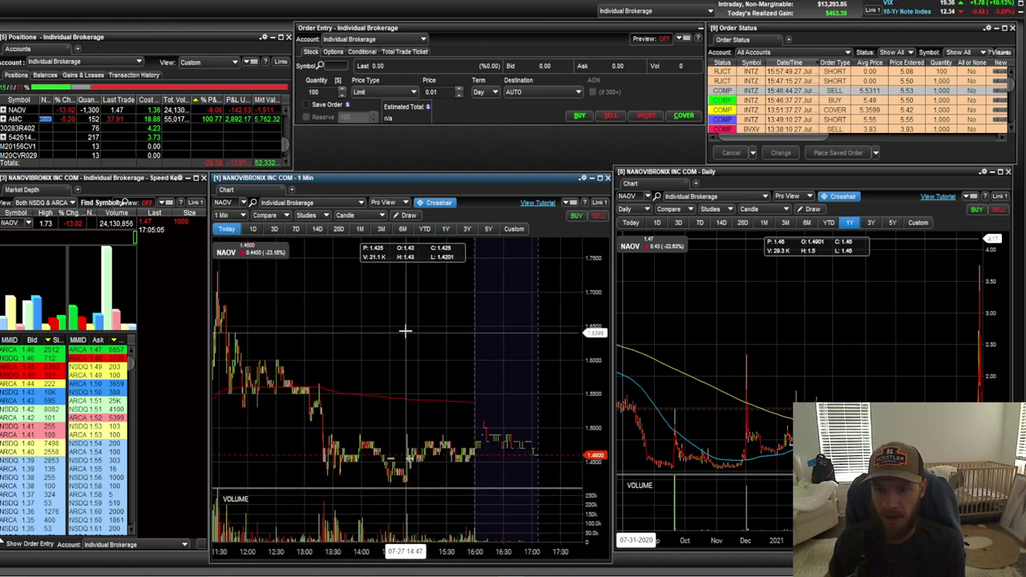
scroll(402, 321, "down", 5)
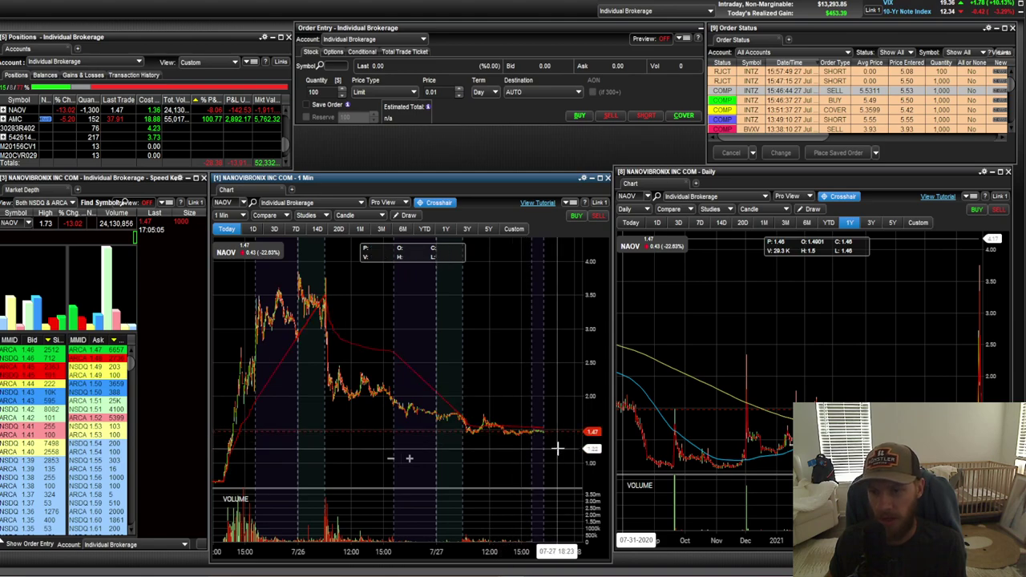
left_click_drag(557, 449, 537, 450)
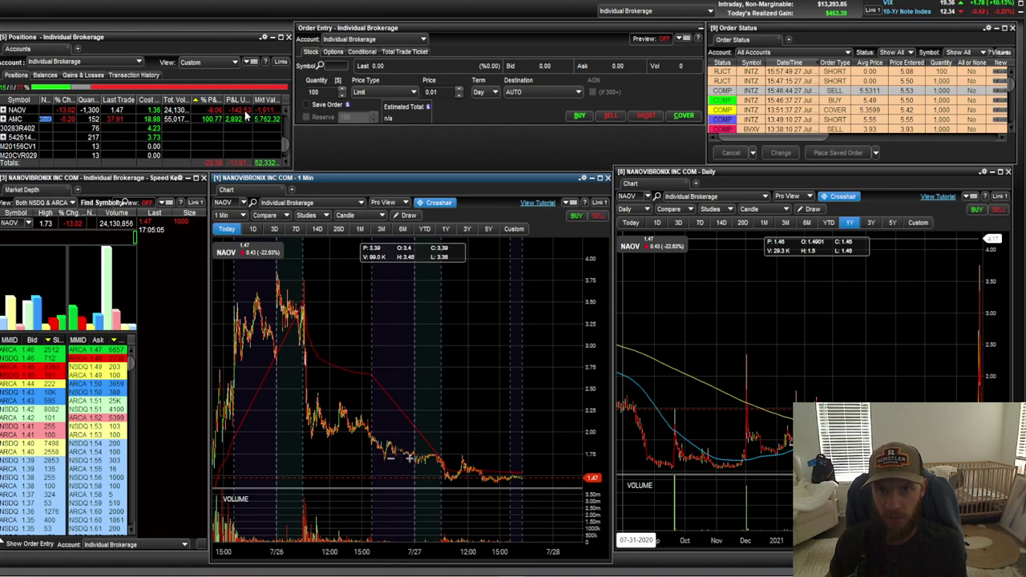
scroll(481, 374, "up", 3)
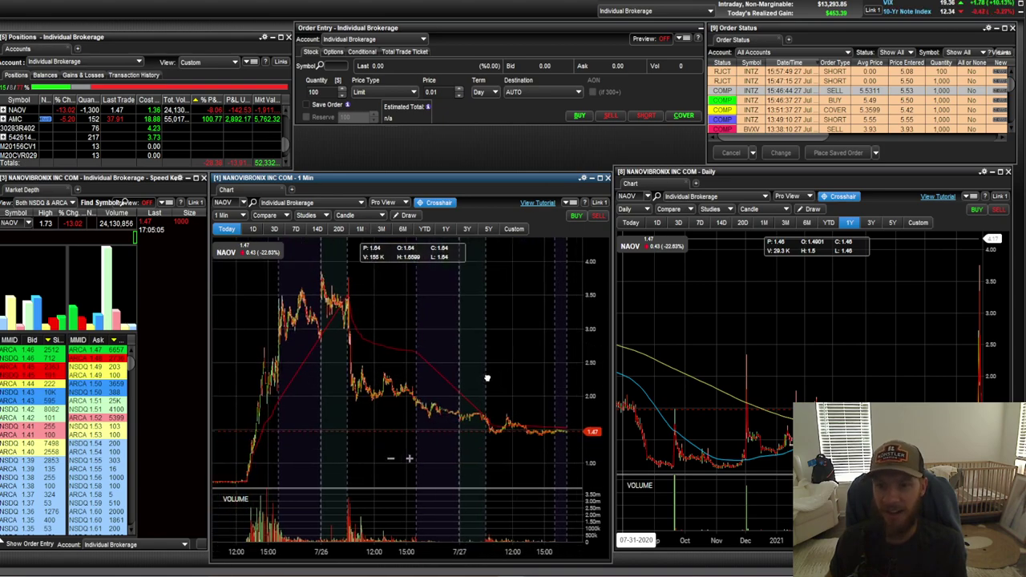
scroll(385, 321, "up", 2)
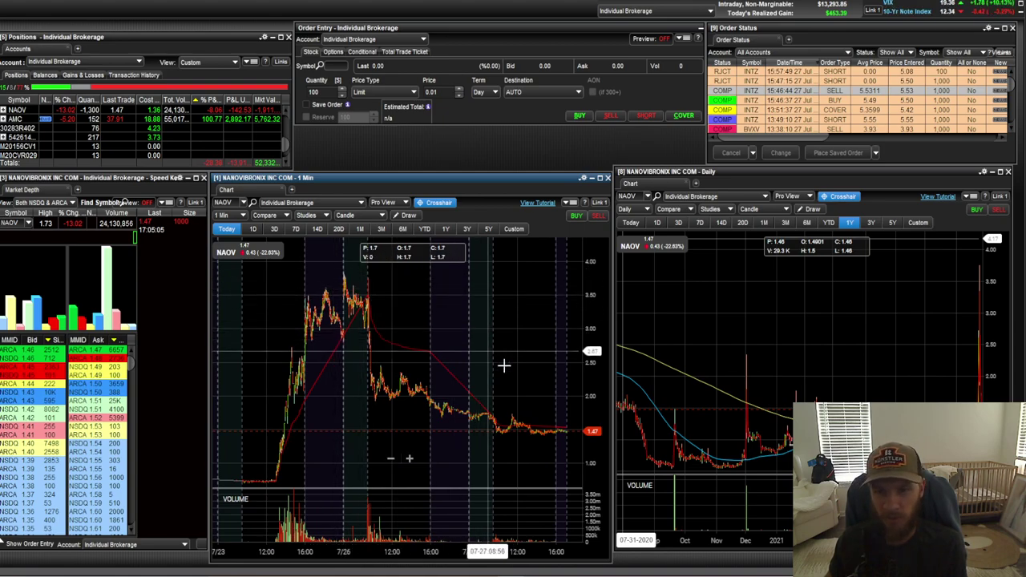
Step: Examine NAOV's July 27 session and the area around its latest price on the 1-minute chart, in context with July 26
scroll(529, 374, "down", 5)
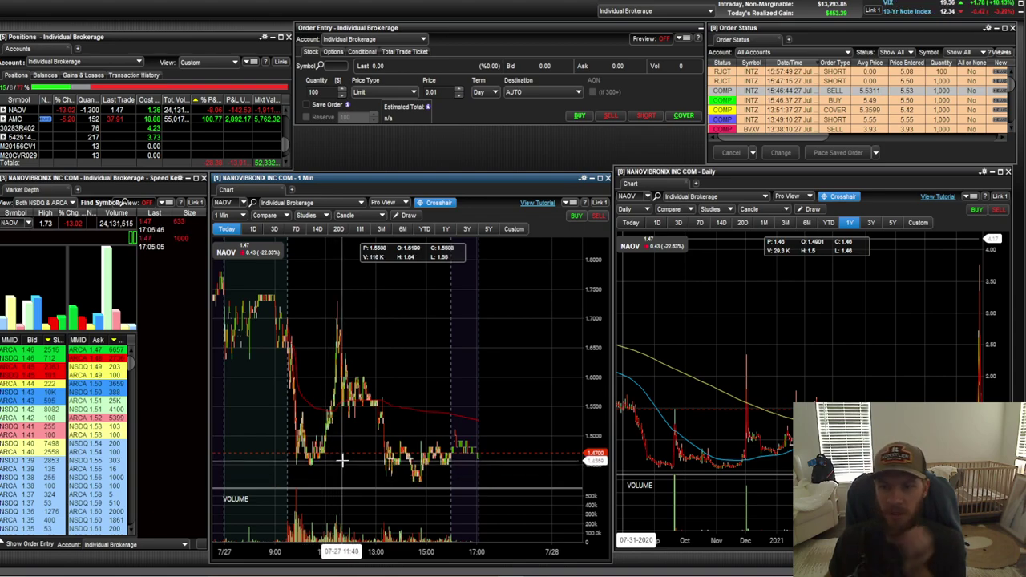
scroll(451, 418, "down", 3)
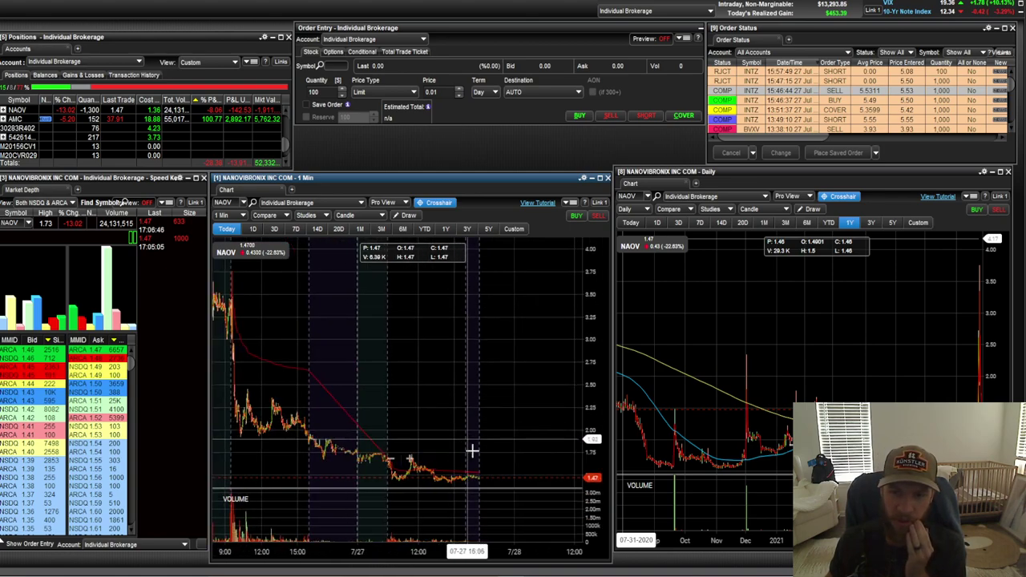
scroll(497, 437, "down", 3)
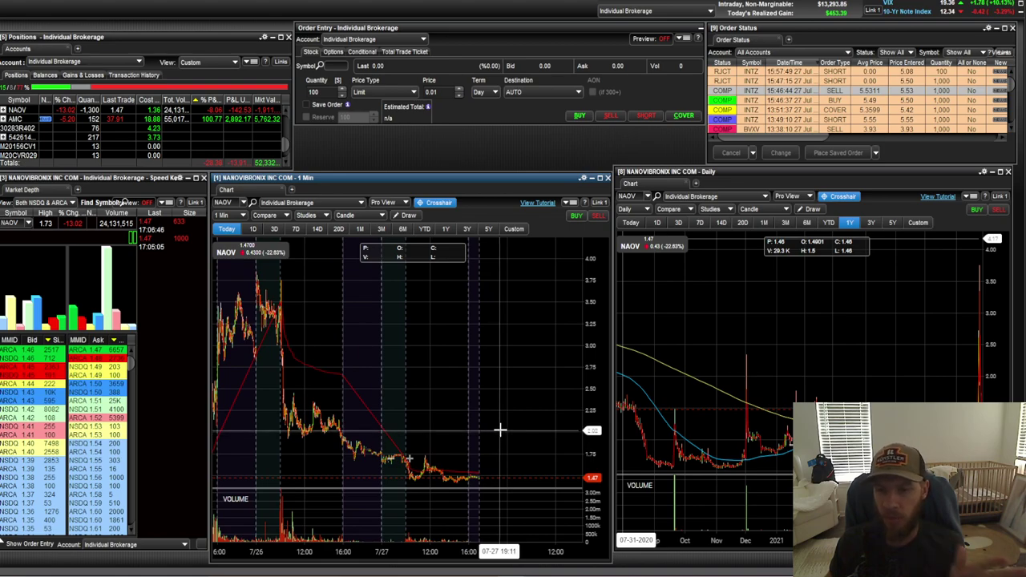
left_click_drag(497, 435, 542, 366)
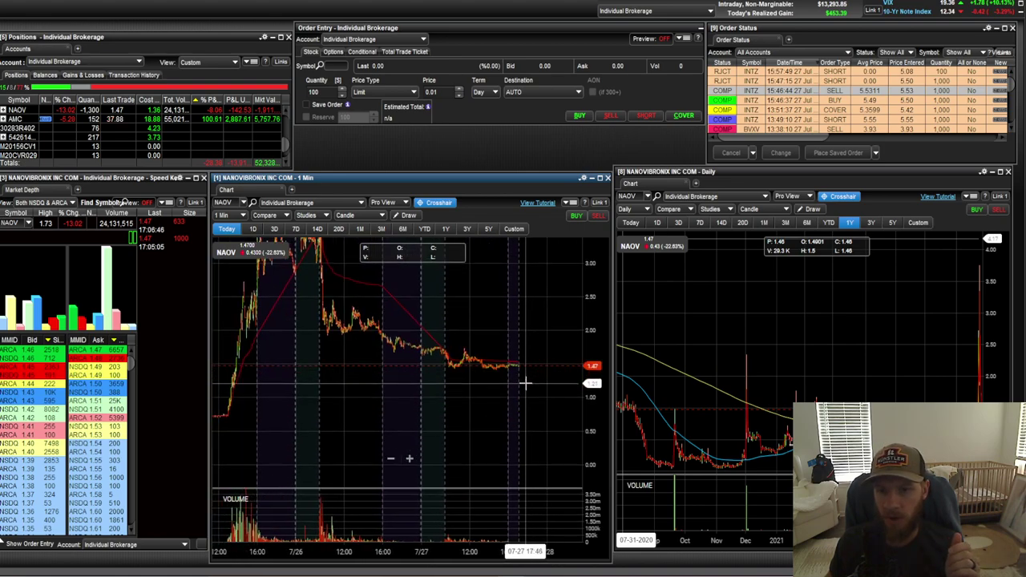
Step: Show NAOV's one-year daily view in the 1-minute chart's window and compare the July 2021 spike with earlier spikes back to 2017
left_click(446, 229)
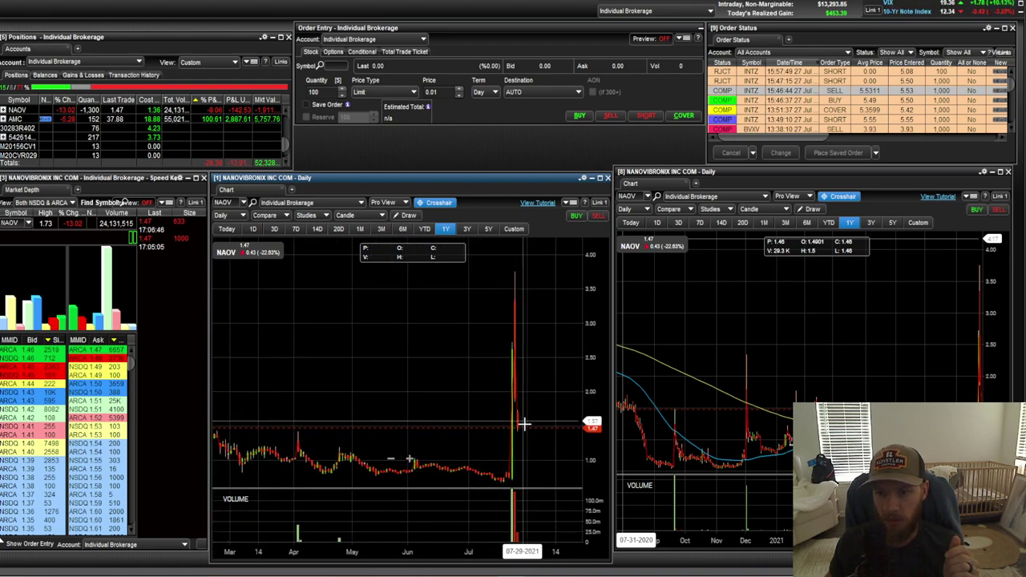
scroll(524, 424, "down", 3)
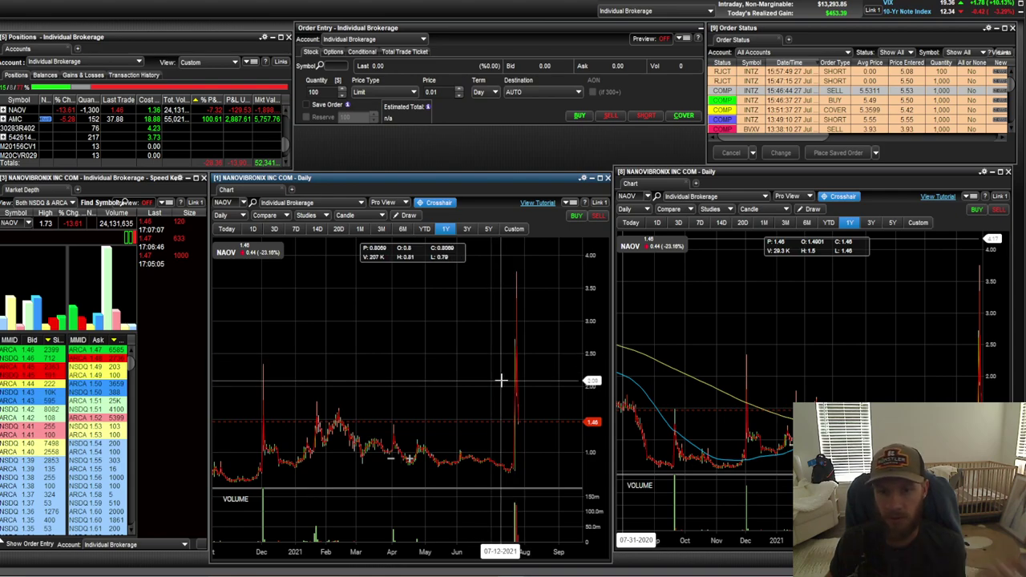
scroll(445, 396, "down", 2)
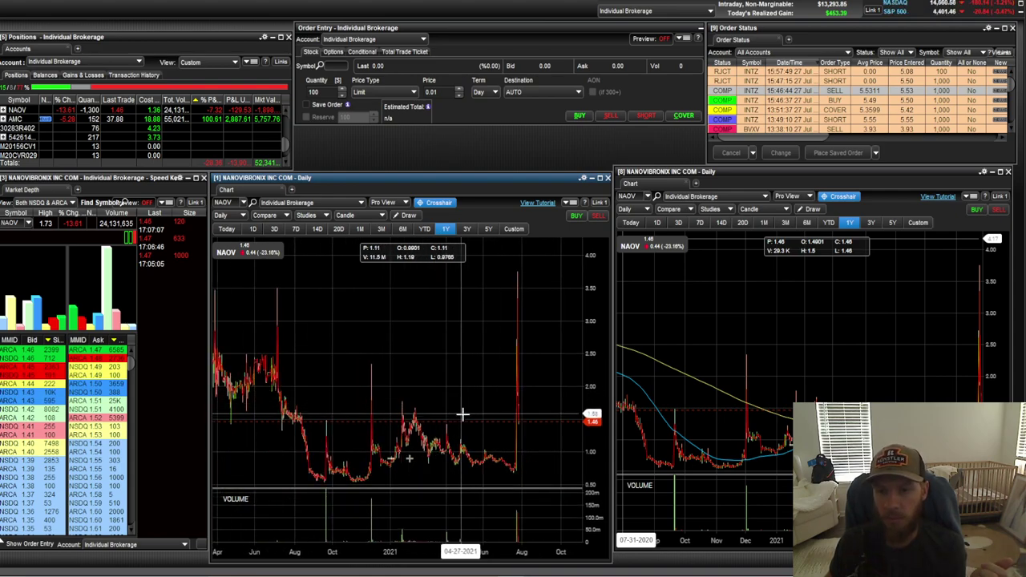
scroll(449, 411, "down", 3)
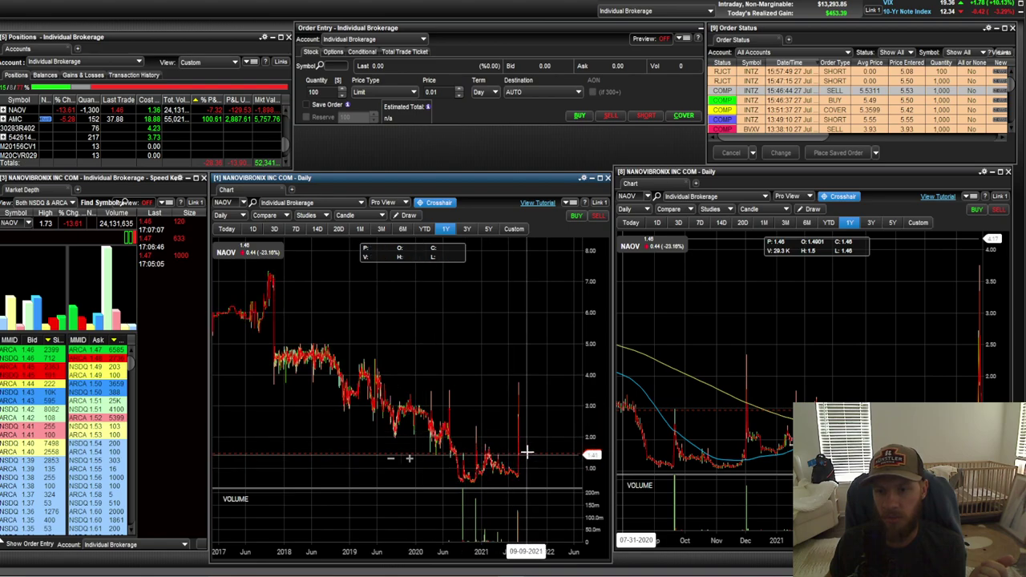
scroll(525, 449, "up", 2)
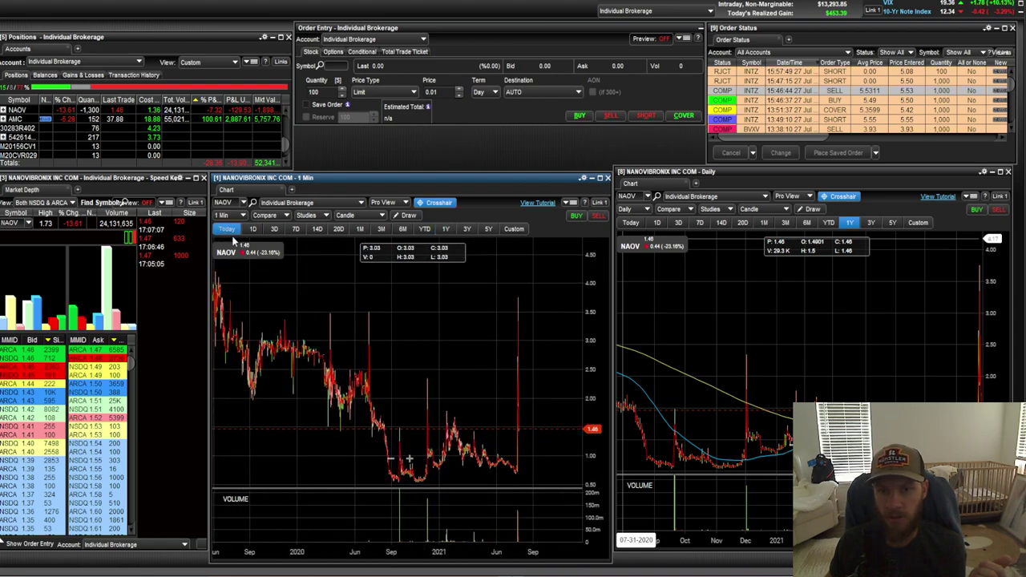
Step: Restore NAOV's 1-minute intraday view and examine the full move from July 23 through the July 27 close
left_click(226, 229)
scroll(424, 365, "down", 3)
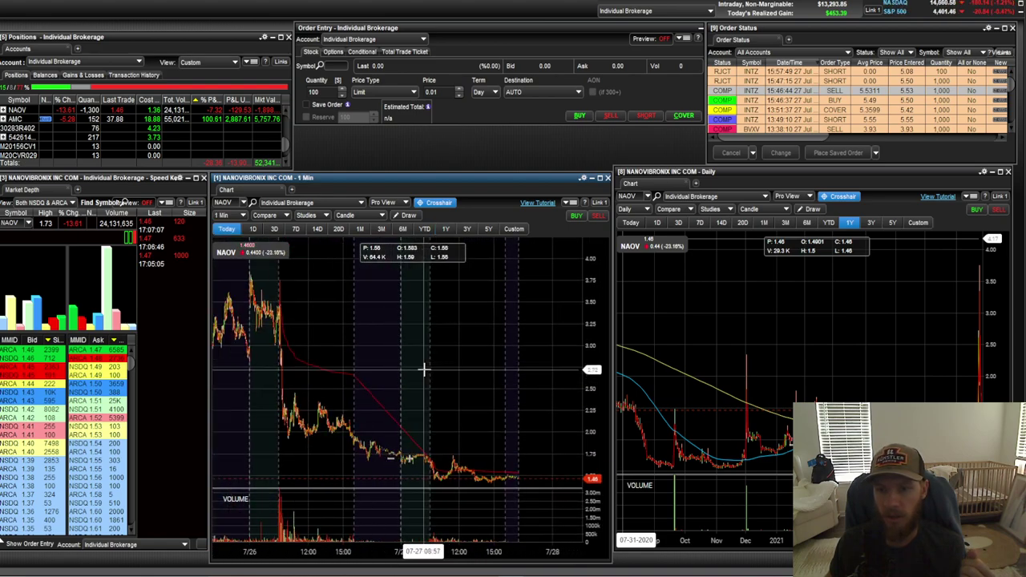
scroll(424, 370, "down", 2)
left_click_drag(410, 366, 448, 348)
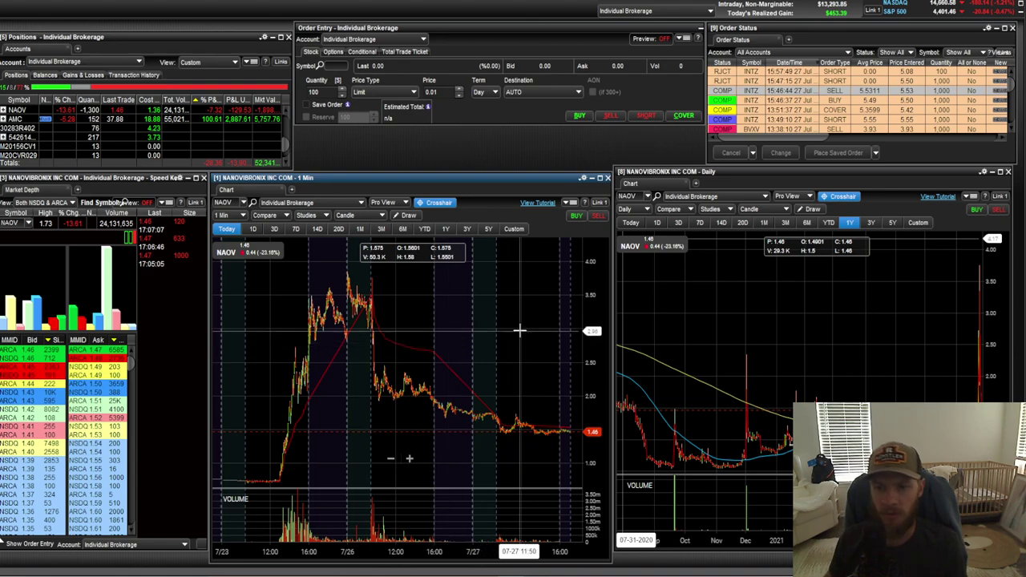
left_click_drag(521, 331, 497, 332)
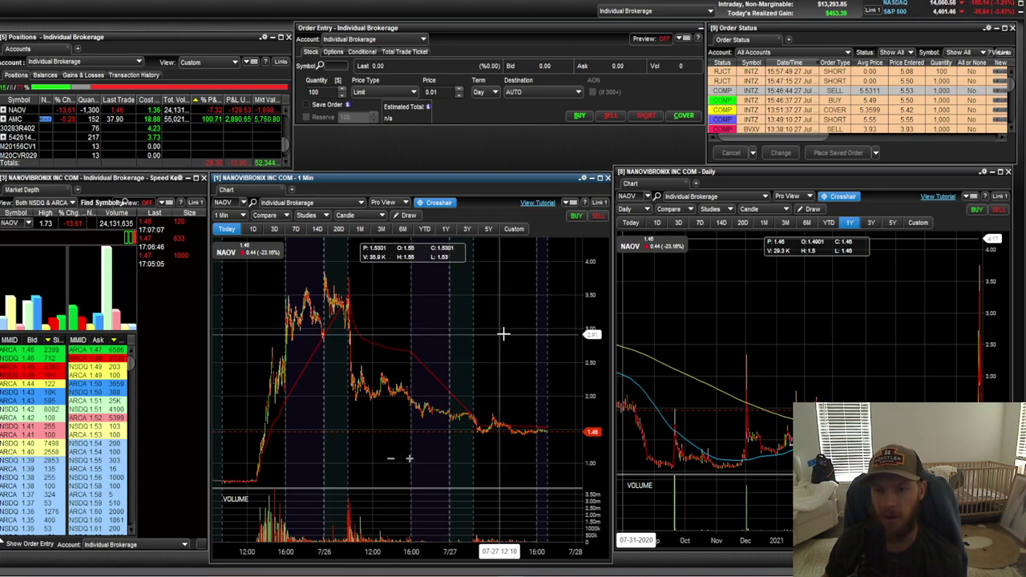
left_click_drag(538, 337, 528, 339)
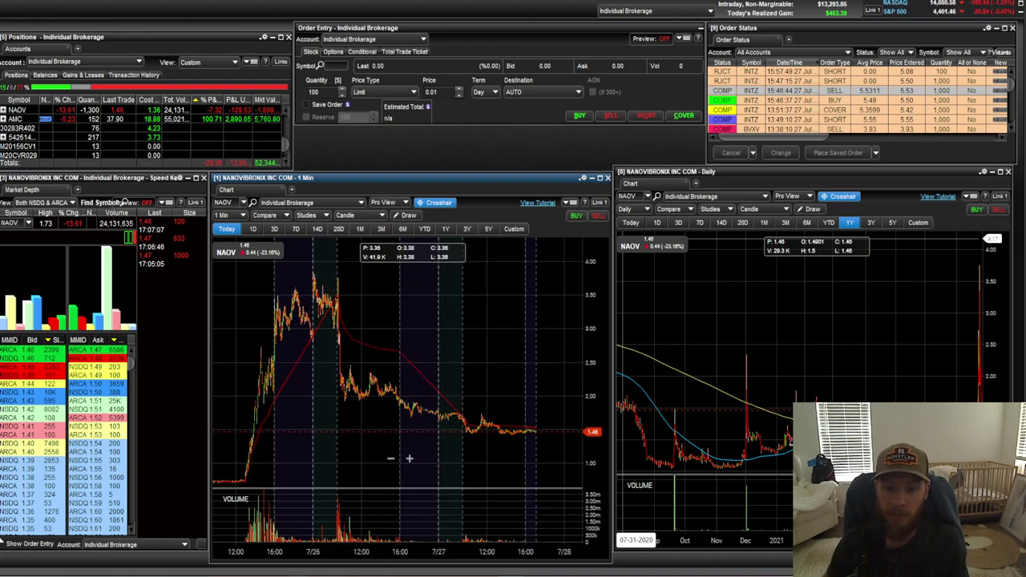
Step: Review the July 27 entry and July 2021 total on the Trading 2020 spreadsheet's Calendar sheet, and return to the trading platform
left_click(252, 533)
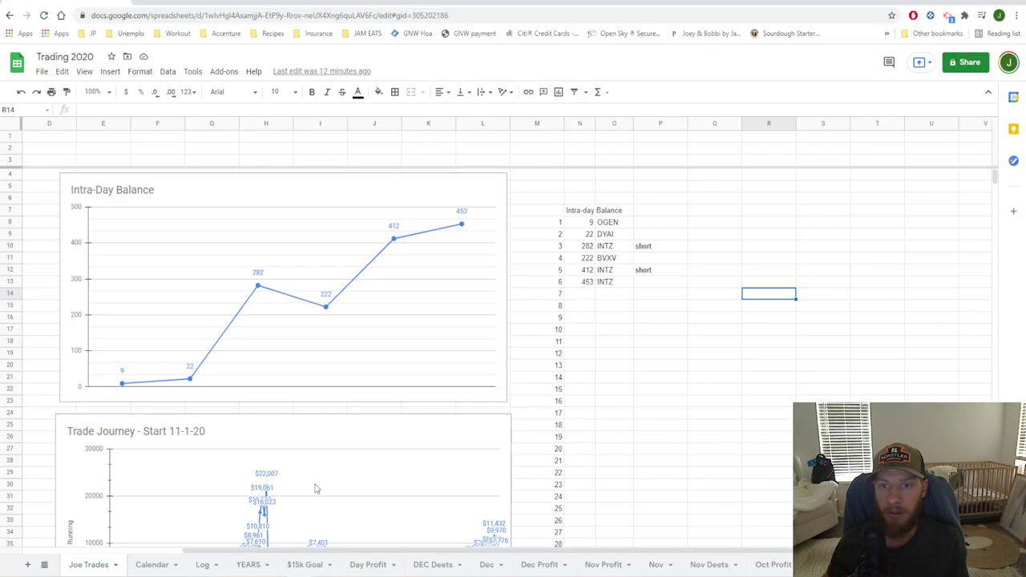
left_click(151, 564)
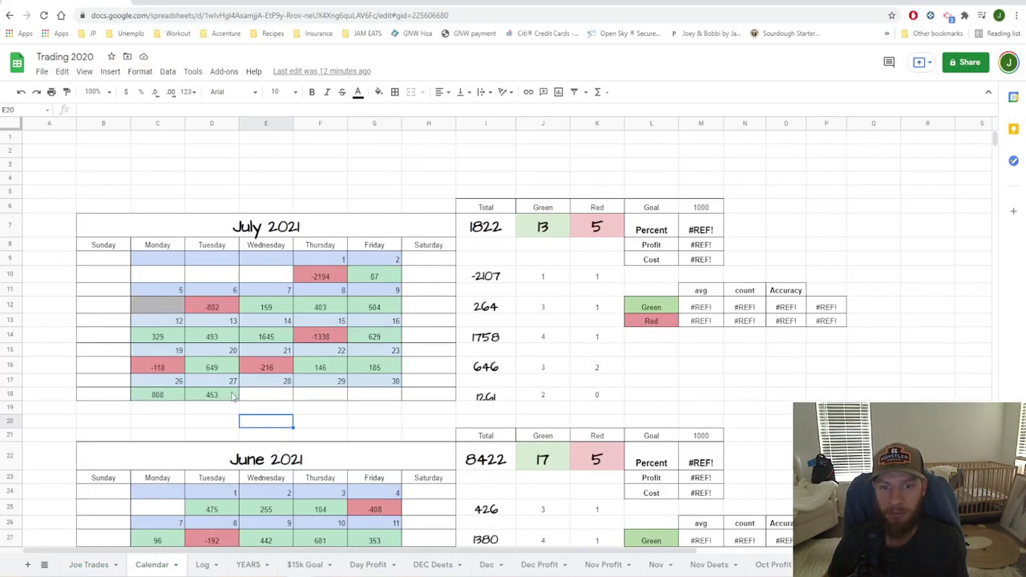
left_click(231, 396)
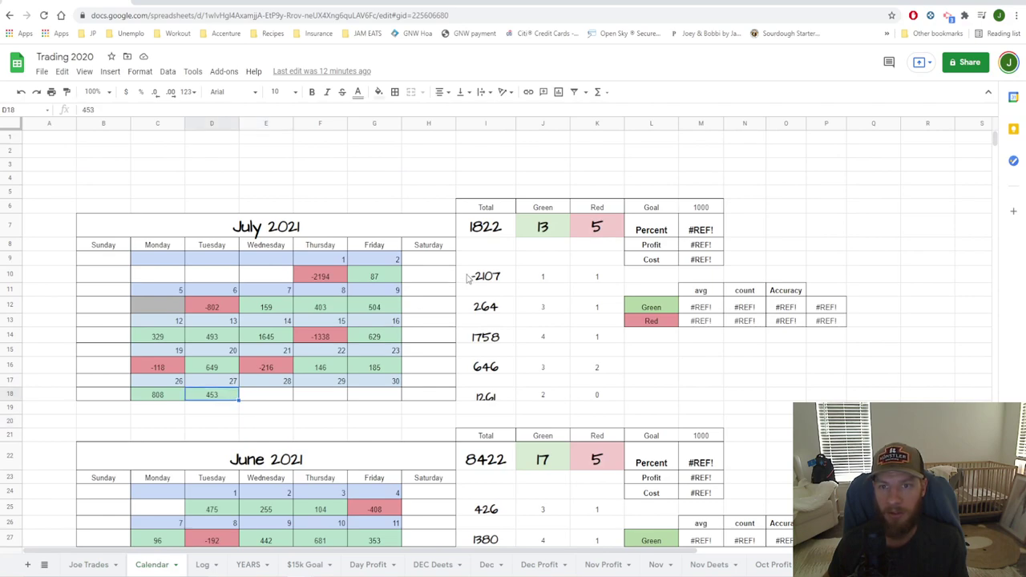
left_click(503, 228)
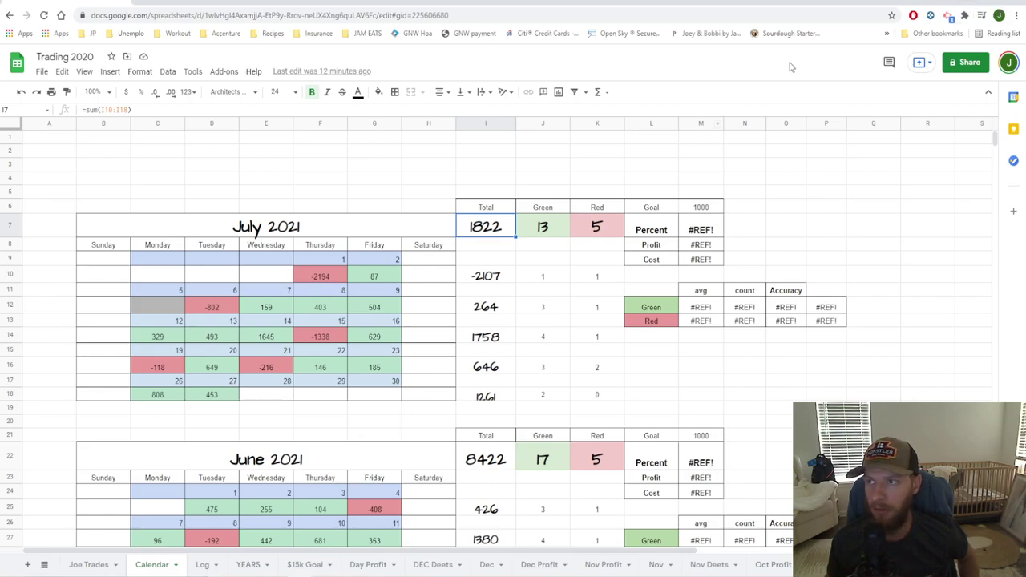
left_click(976, 2)
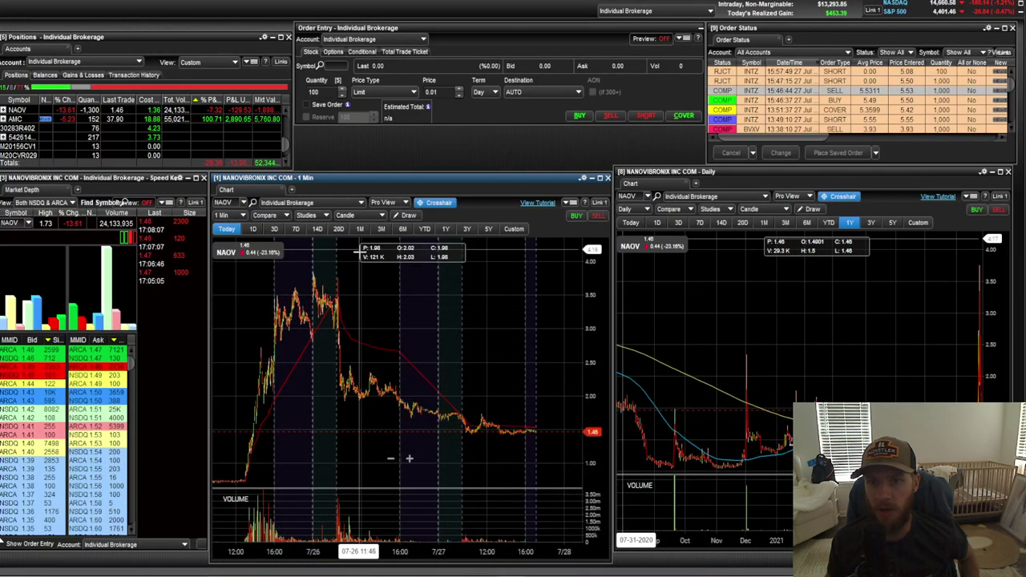